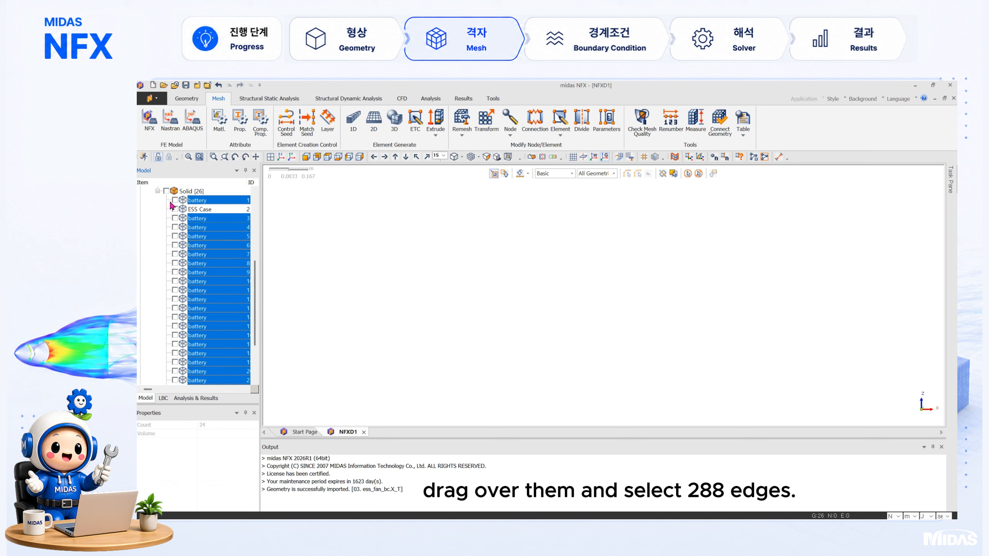
Step: Show all battery solids and apply an edge size control of 0.02 m interval length to their 288 edges
left_click(172, 201)
left_click(293, 136)
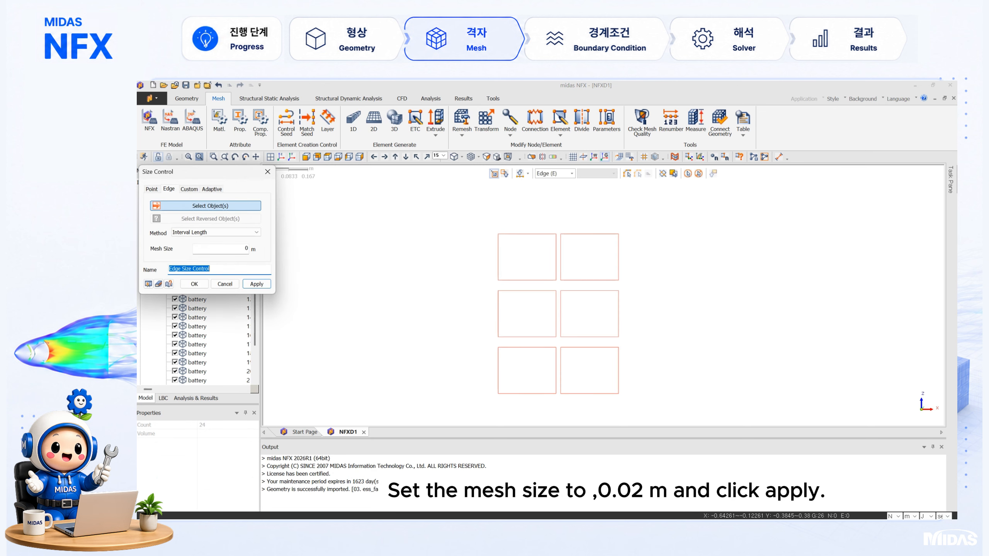
left_click_drag(434, 215, 663, 426)
double_click(246, 248)
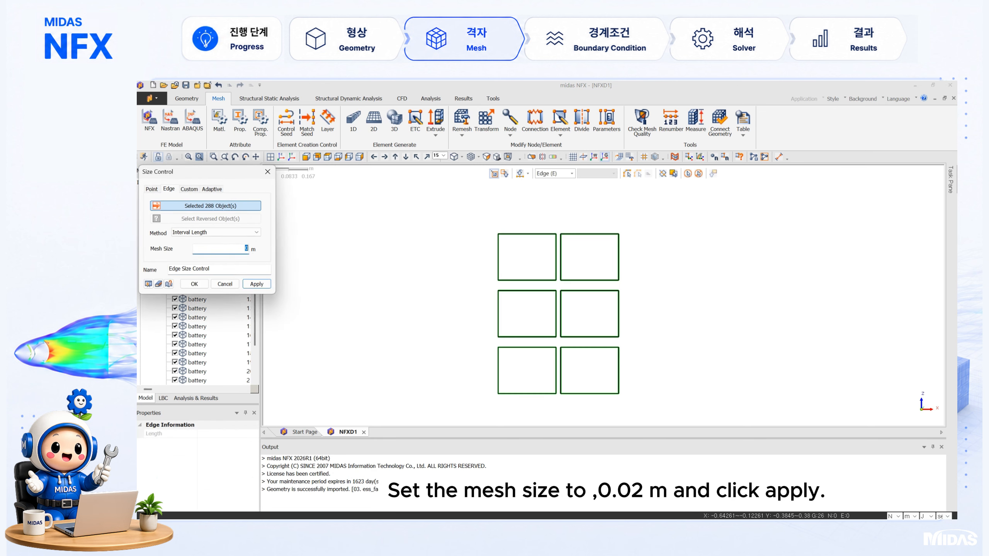
left_click(194, 284)
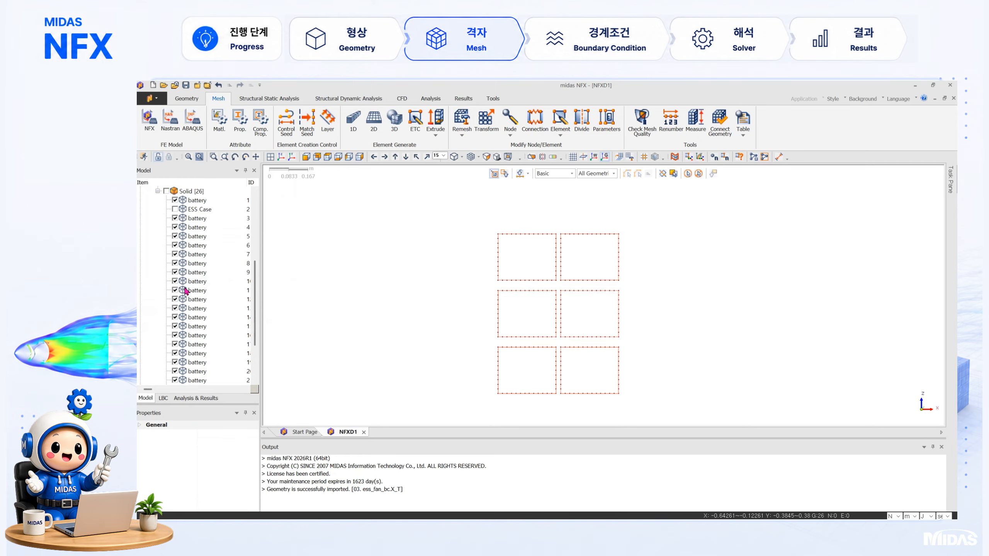
Step: Hide all battery solids and show only the Air solid
left_click(175, 200)
left_click(199, 217)
scroll(198, 233, "down", 3)
left_click(198, 343, "shift")
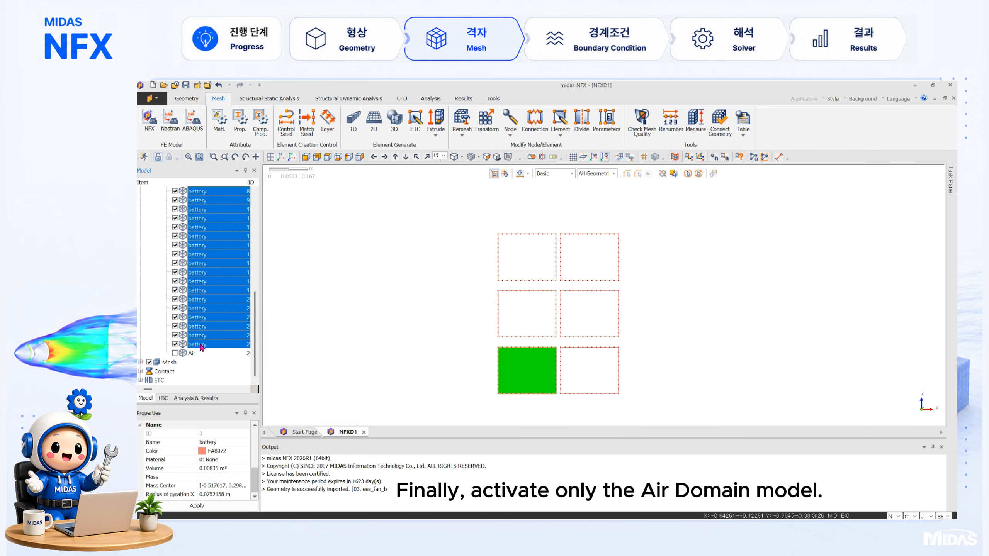
left_click(176, 344)
left_click(175, 354)
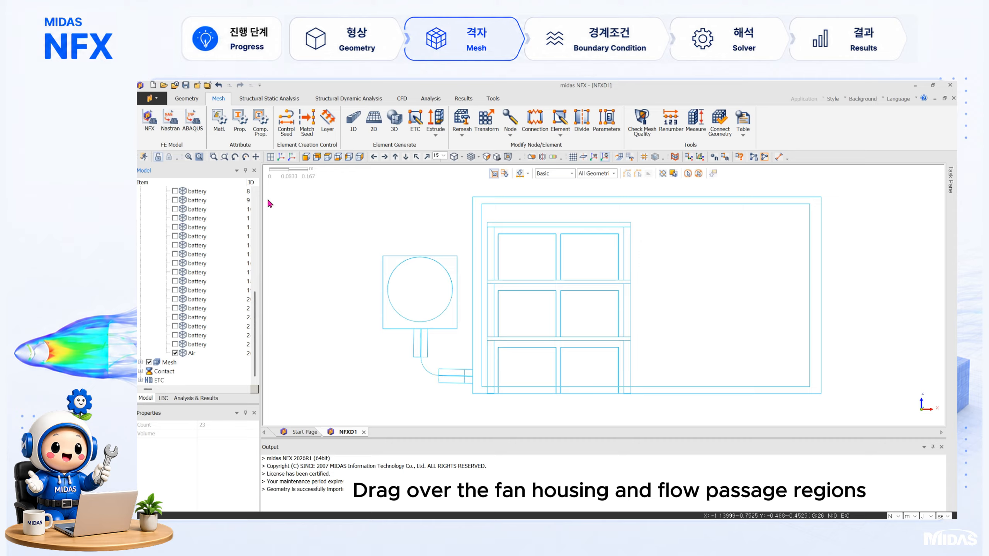
Step: Apply an edge size control of 0.01 m interval length to the 114 edges of the fan housing and duct
left_click(286, 121)
left_click(307, 166)
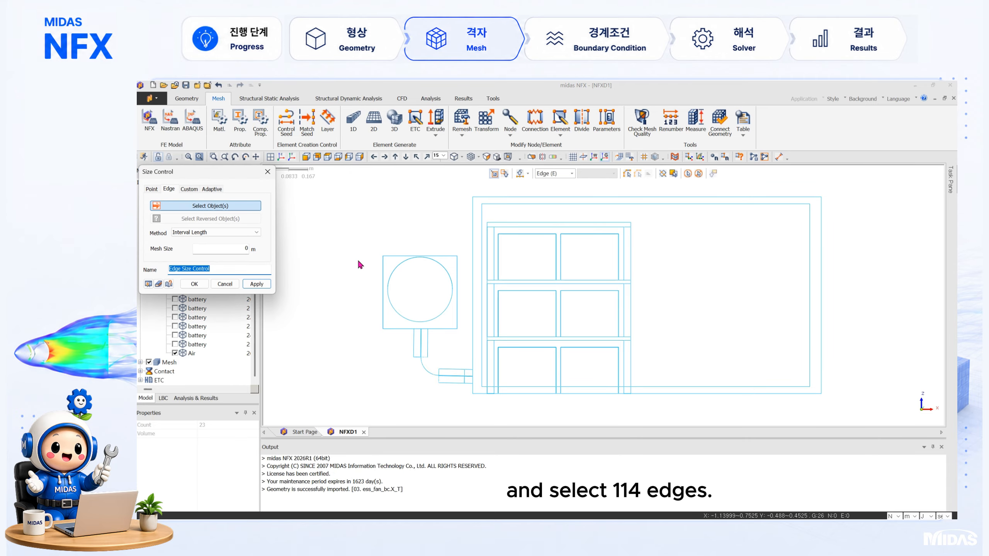
left_click_drag(359, 262, 474, 385)
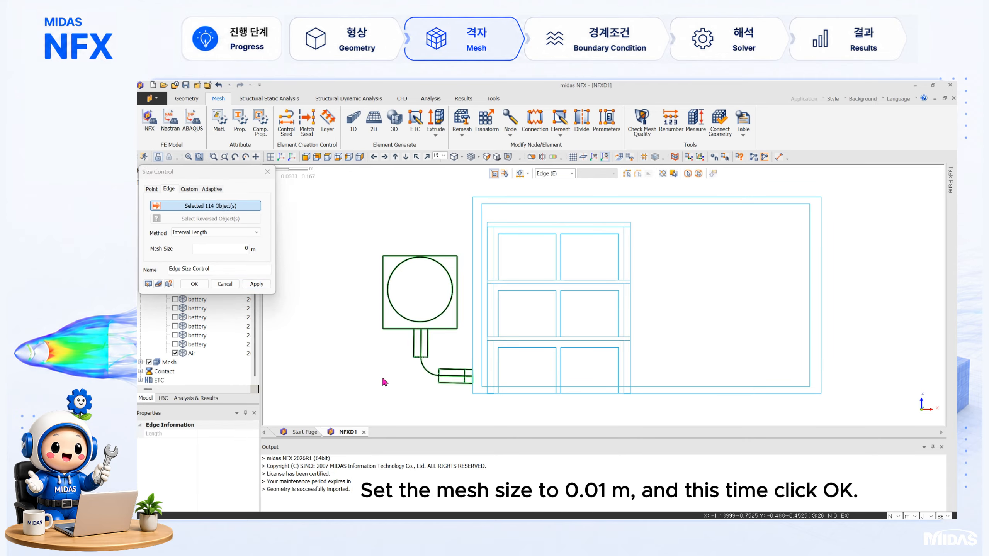
left_click(217, 248)
type("0.01")
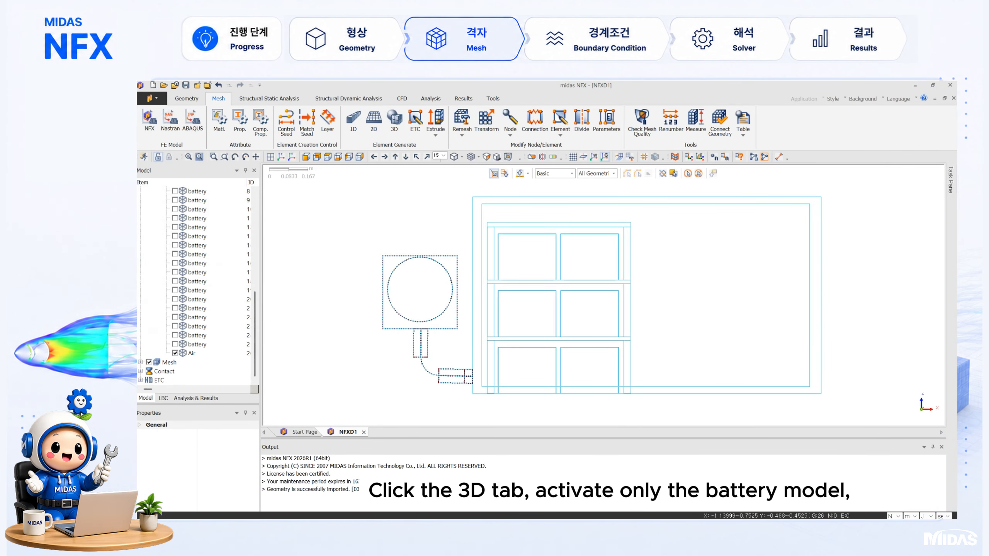
Step: Hide the Air solid and show only the battery solids
left_click(175, 354)
left_click(189, 345)
scroll(187, 342, "up", 4)
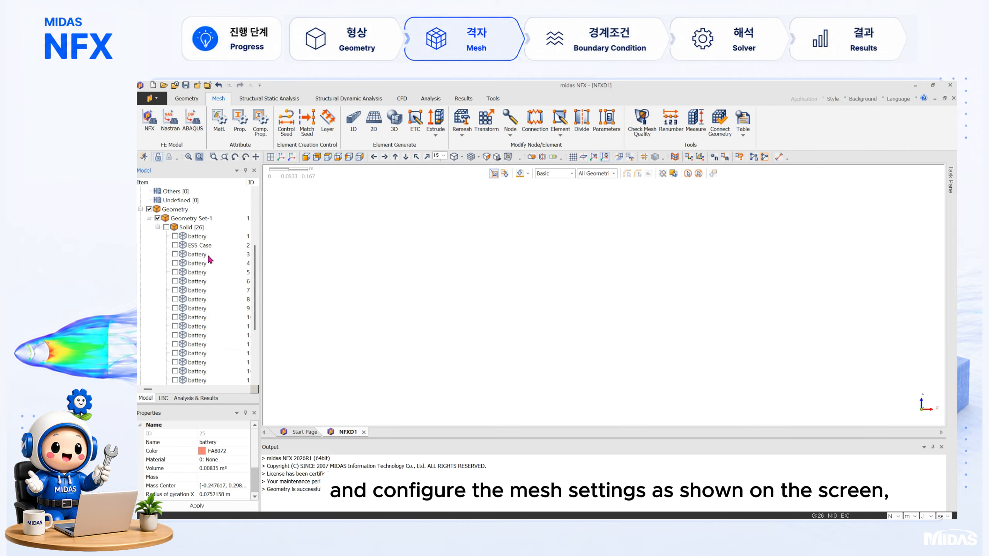
left_click(207, 255, "shift")
left_click(174, 254)
left_click(175, 236)
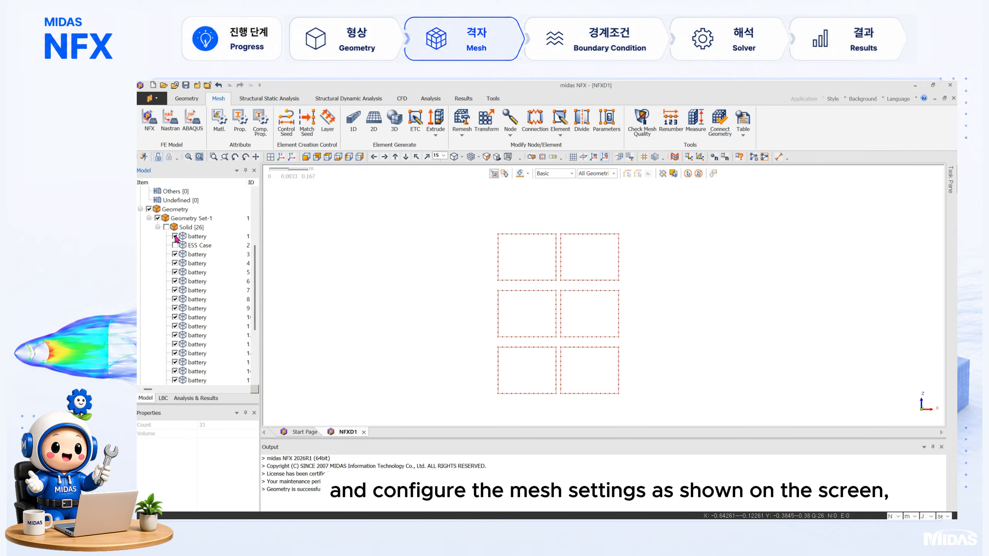
Step: Generate a 3D solid mesh on the 24 battery solids with size 0.02 and property 3: Battery
left_click(394, 119)
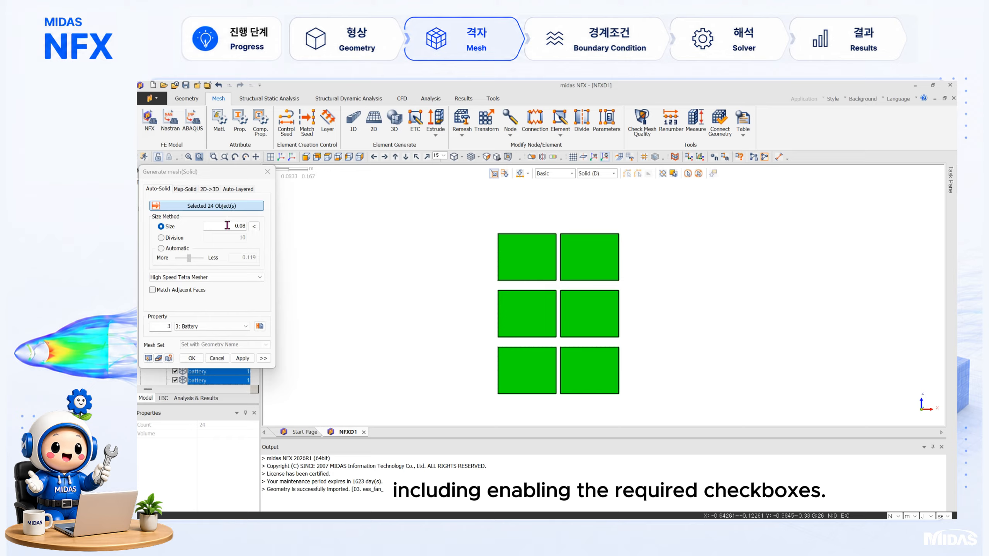
left_click(231, 328)
left_click(212, 347)
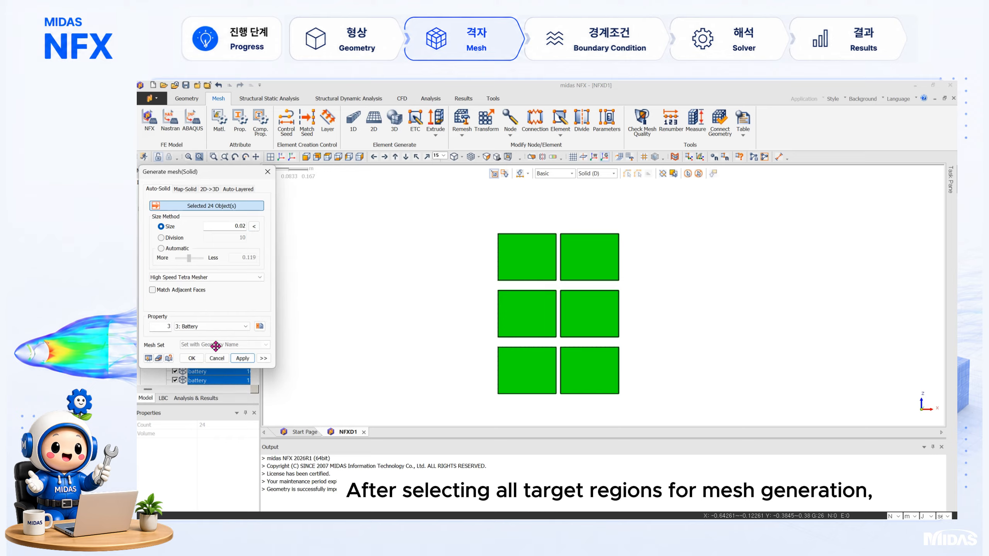
left_click(262, 356)
left_click(356, 402)
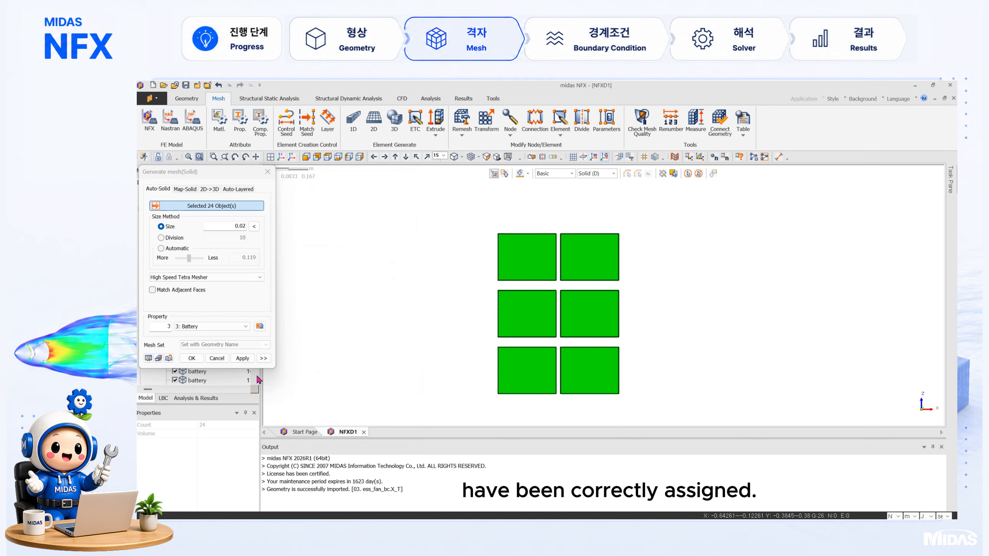
left_click(242, 358)
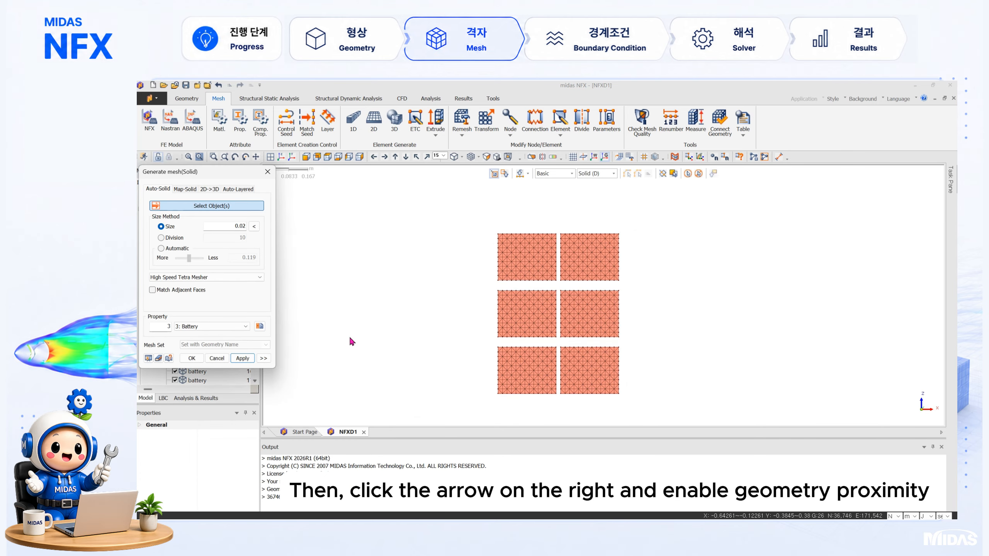
Step: Show all solids, select the Air solid for meshing and set its mesh size to 0.05
left_click_drag(231, 174, 363, 179)
left_click(166, 227)
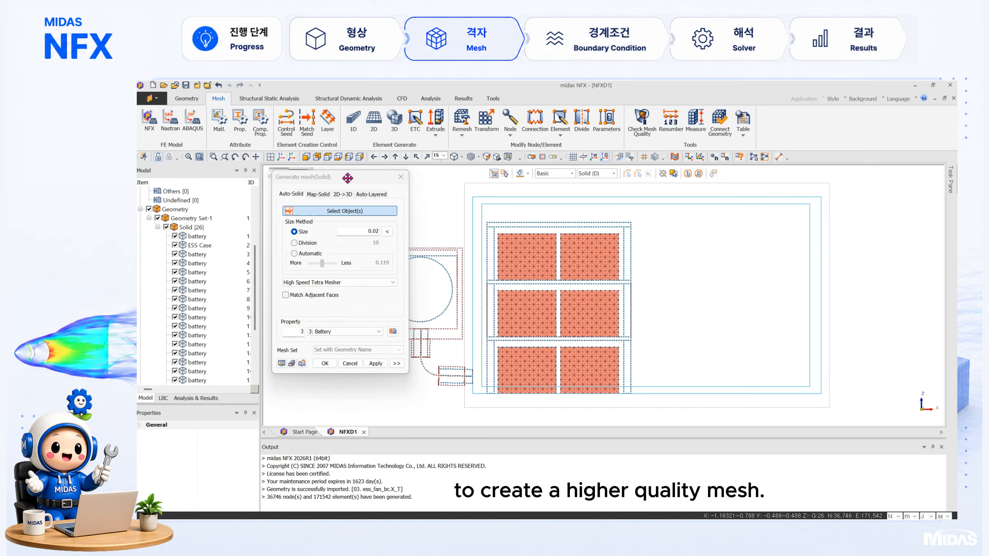
scroll(197, 250, "down", 4)
left_click(193, 354)
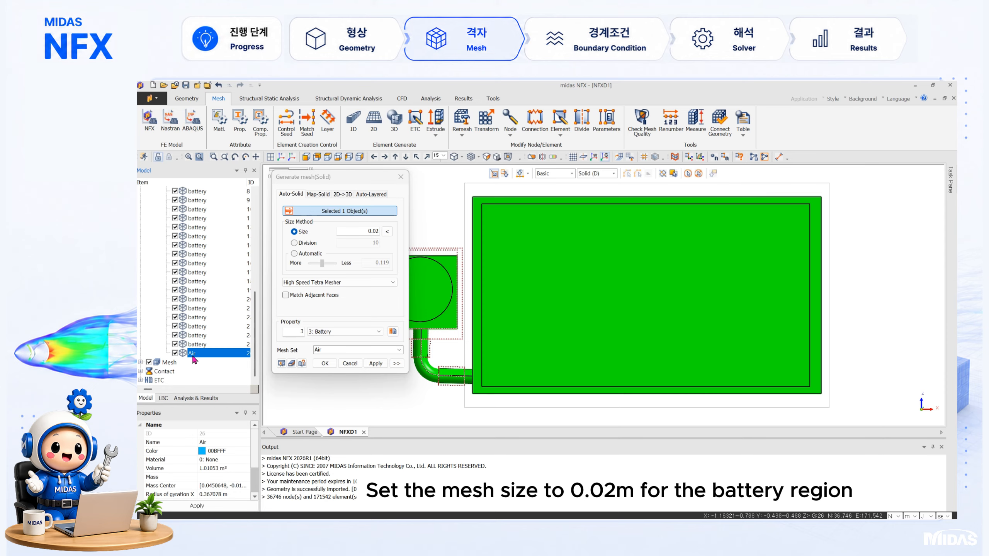
left_click(357, 232)
left_click_drag(380, 233, 367, 234)
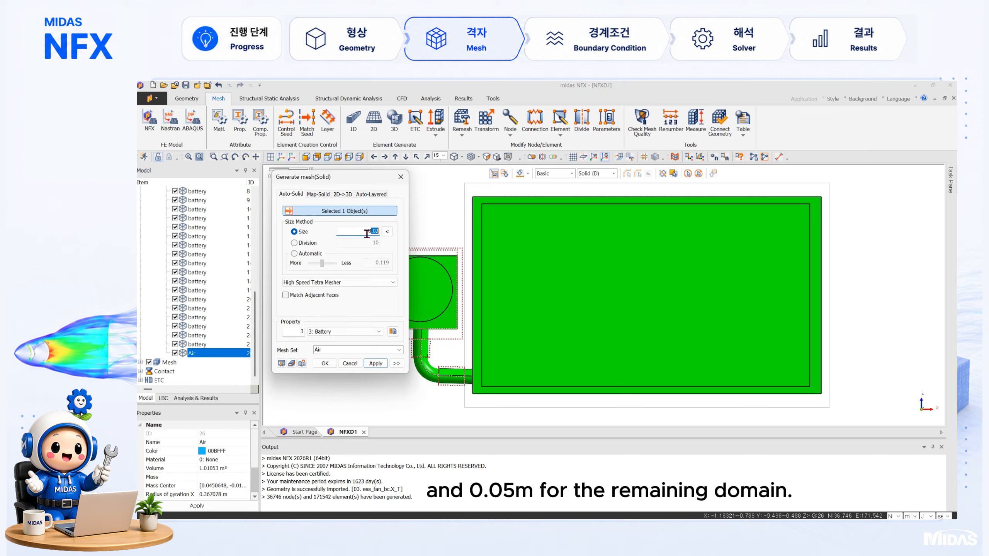
type(".05")
Step: Enable Match Adjacent Faces, assign property 1: Air and generate the Air mesh with Geometry Proximity and Pattern Mesh active
left_click(329, 296)
left_click(378, 331)
left_click(331, 339)
left_click(396, 363)
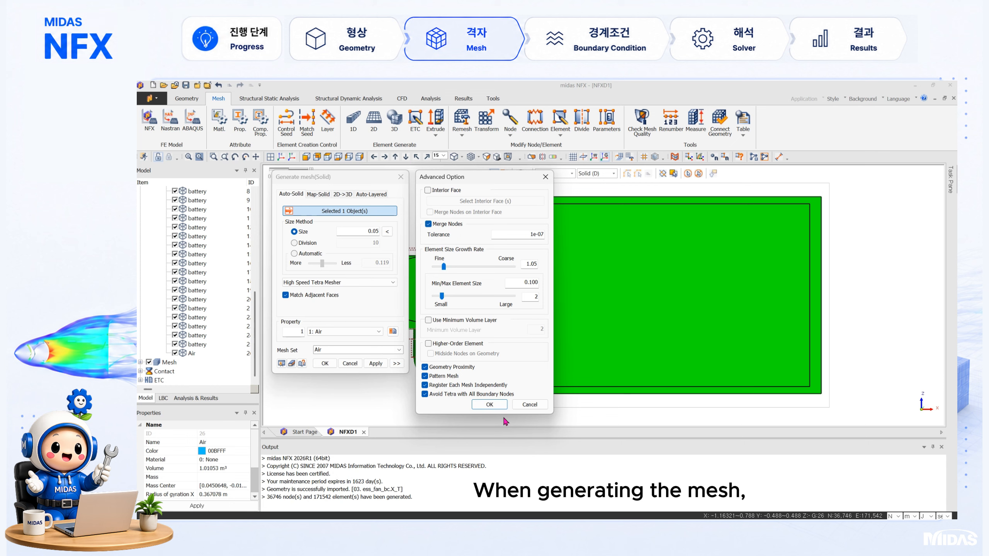
left_click(489, 405)
left_click(369, 367)
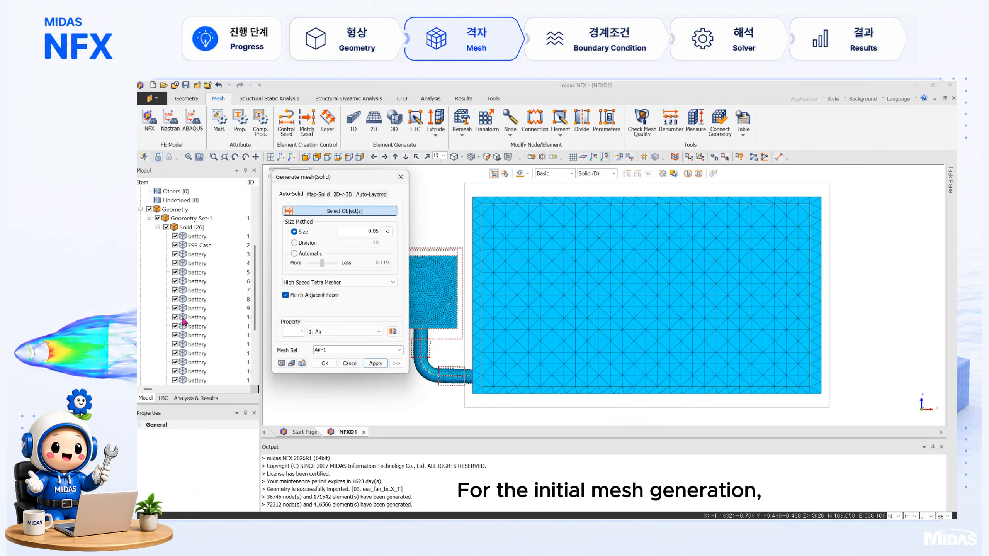
Step: Generate the ESS Case mesh with size 0.05, Match Adjacent Faces and property 2: Frame
left_click(212, 245)
left_click(342, 331)
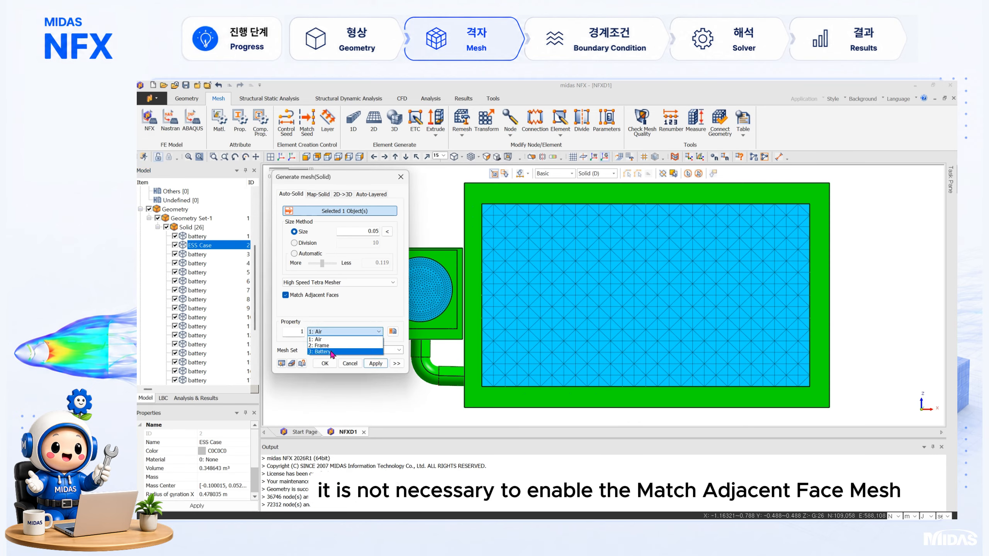
left_click(337, 346)
left_click(396, 363)
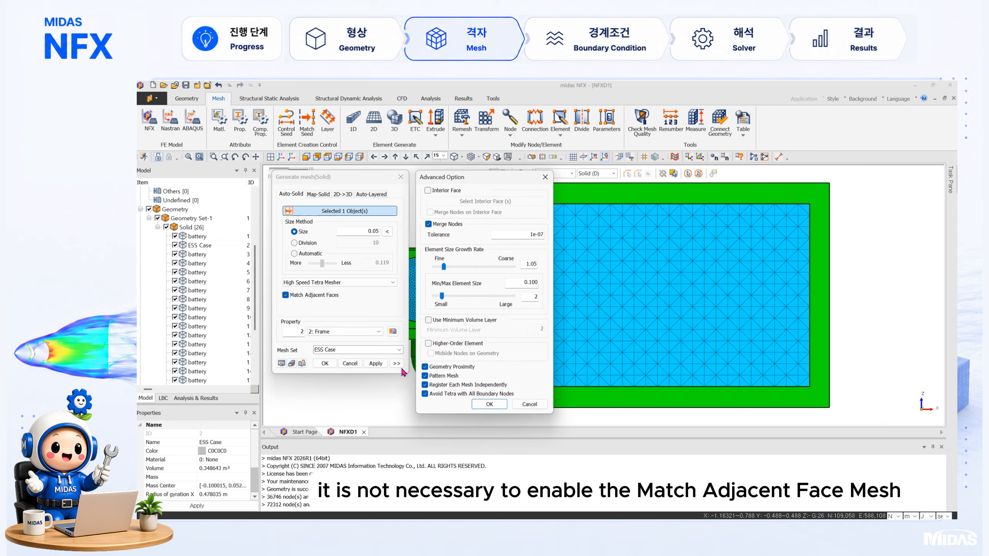
left_click(473, 402)
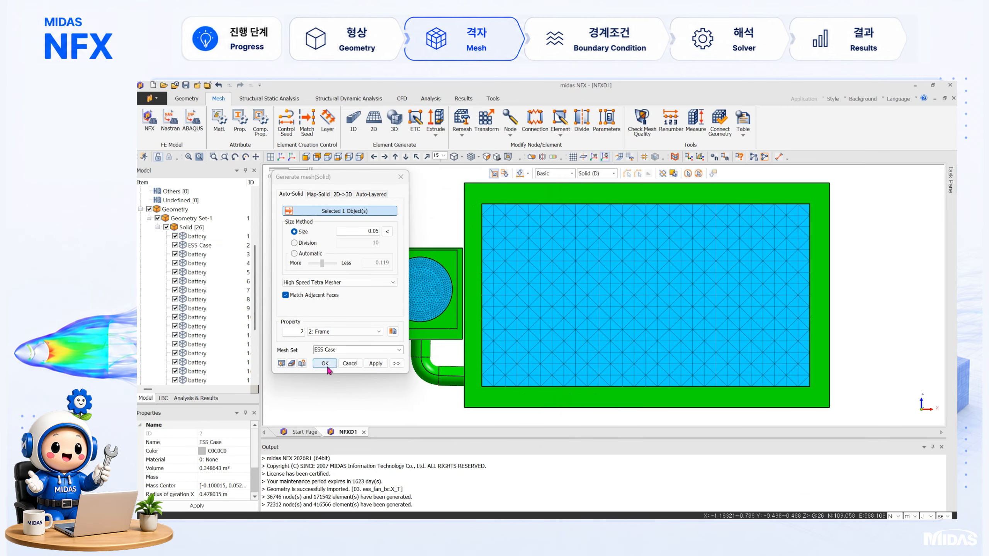
left_click(325, 363)
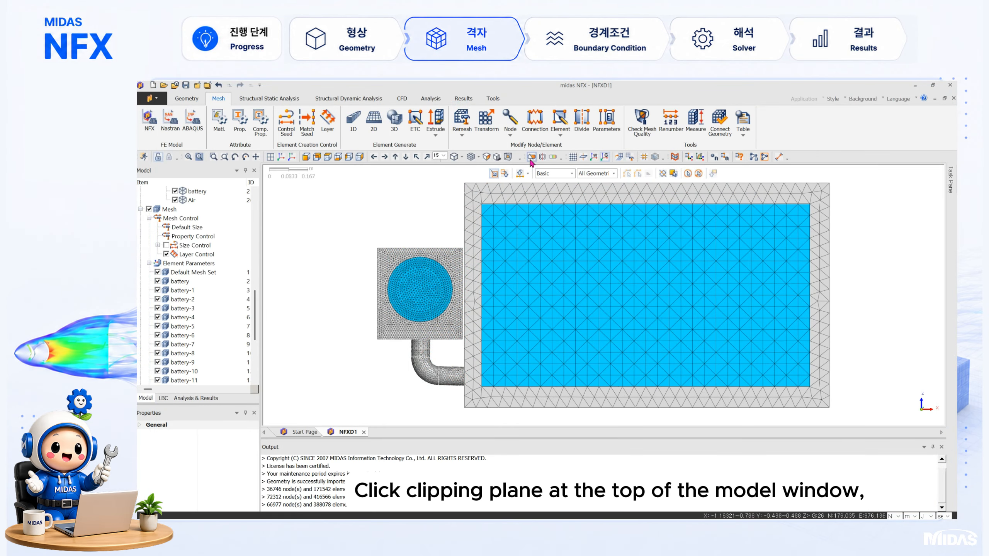
Step: Add a clipping plane to the meshed model, display the mesh shape on the plane and turn off always-shown edges
left_click(531, 158)
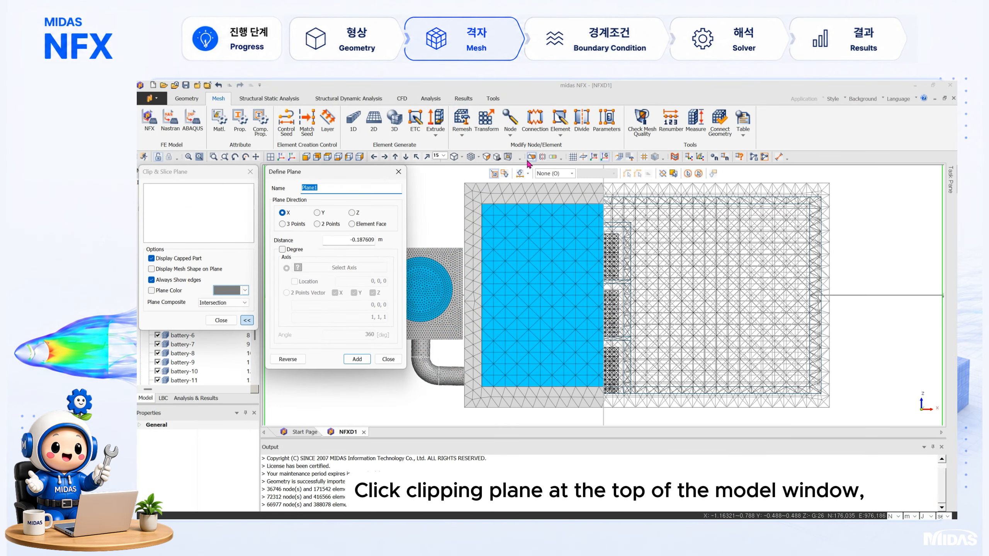
left_click(357, 359)
left_click(388, 359)
left_click(151, 269)
left_click(151, 280)
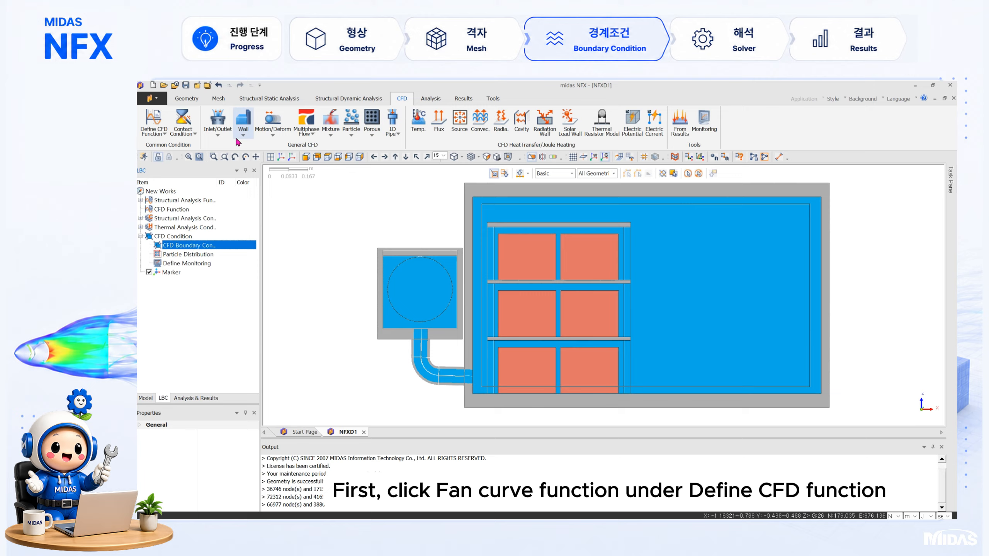
Step: Create a fan curve function starting with 150 N/m² at 0 m/s and 140 N/m² at 1 m/s
left_click(160, 135)
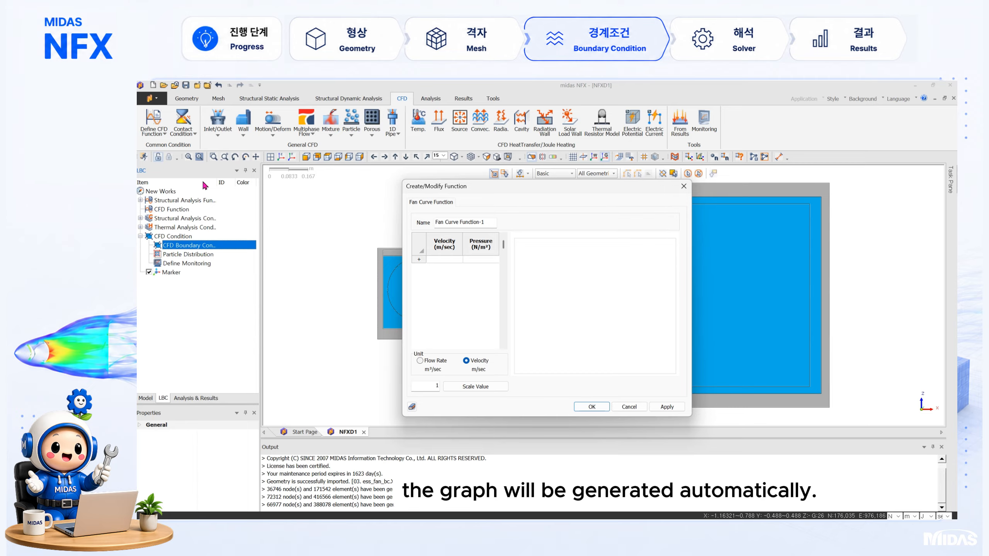
left_click(450, 259)
type("0")
key("Tab")
type("150")
Step: Complete the fan curve with 115 N/m² at 2 m/s, 75 at 3 m/s, 30 at 4 m/s and a final point of 0 N/m²
left_click(449, 275)
type("2")
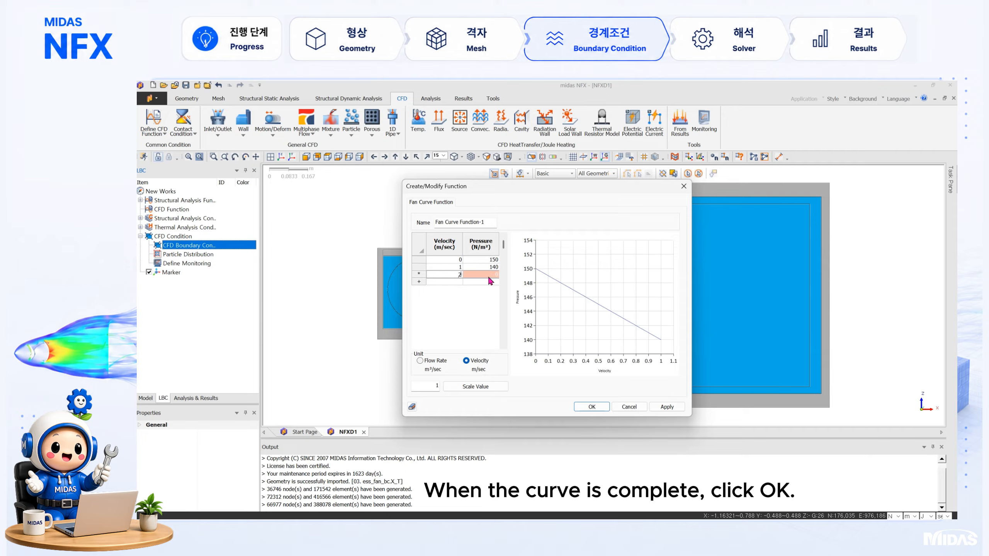
left_click(488, 275)
type("115")
left_click(454, 281)
type("3")
left_click(486, 282)
type("75")
key("Return")
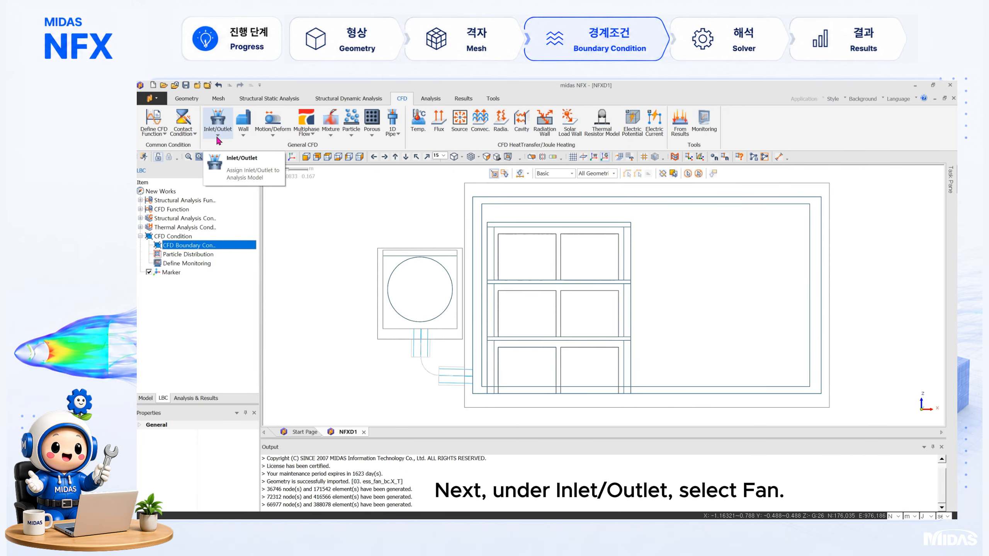
Step: Define an exhaust fan condition on the two circular fan faces of the air domain using Fan Curve Function-1
left_click(217, 137)
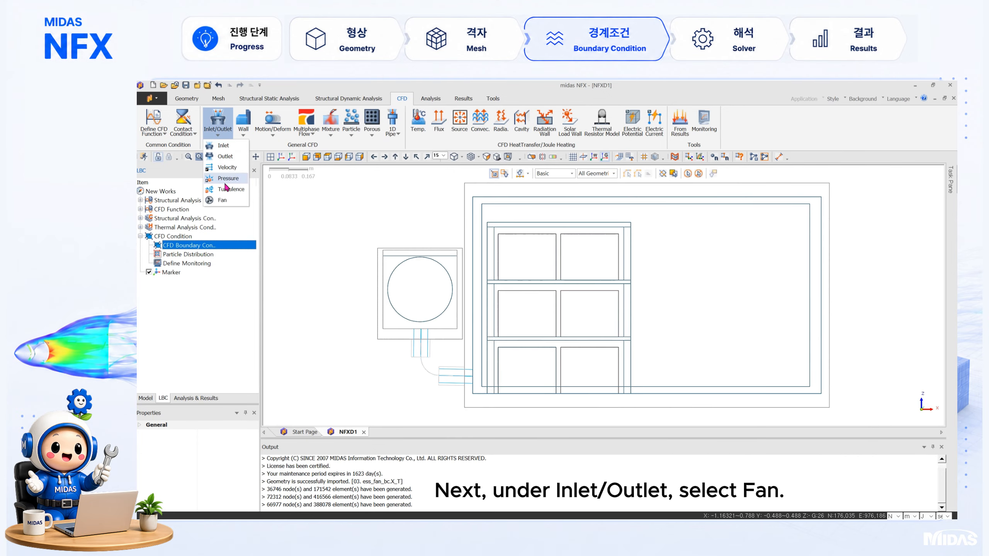
left_click(232, 202)
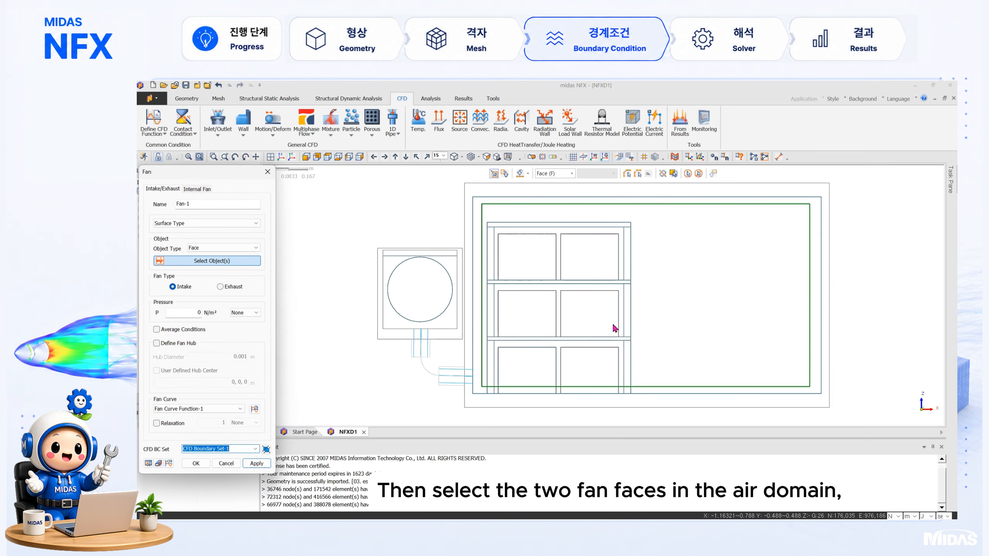
left_click(440, 332)
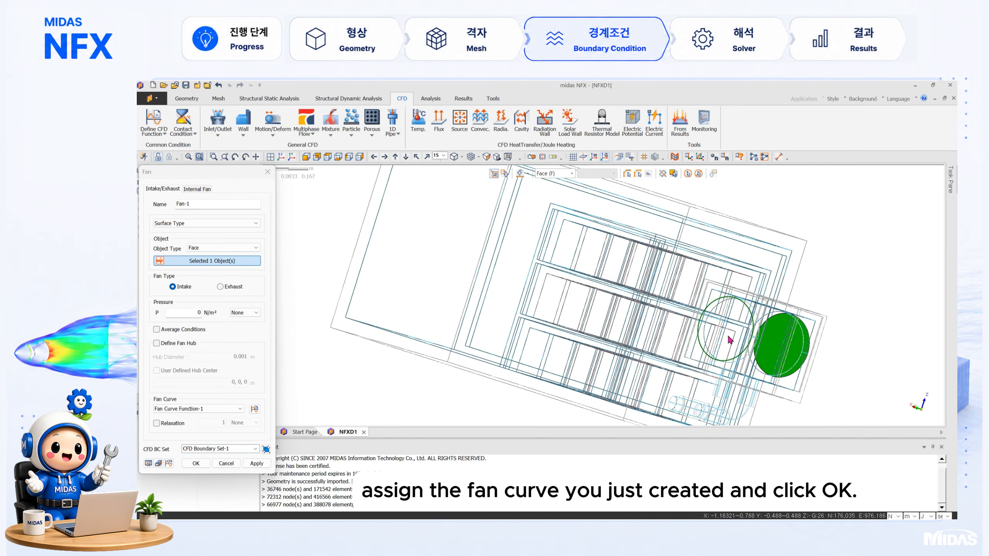
left_click(725, 328)
left_click(224, 288)
left_click(217, 409)
left_click(208, 419)
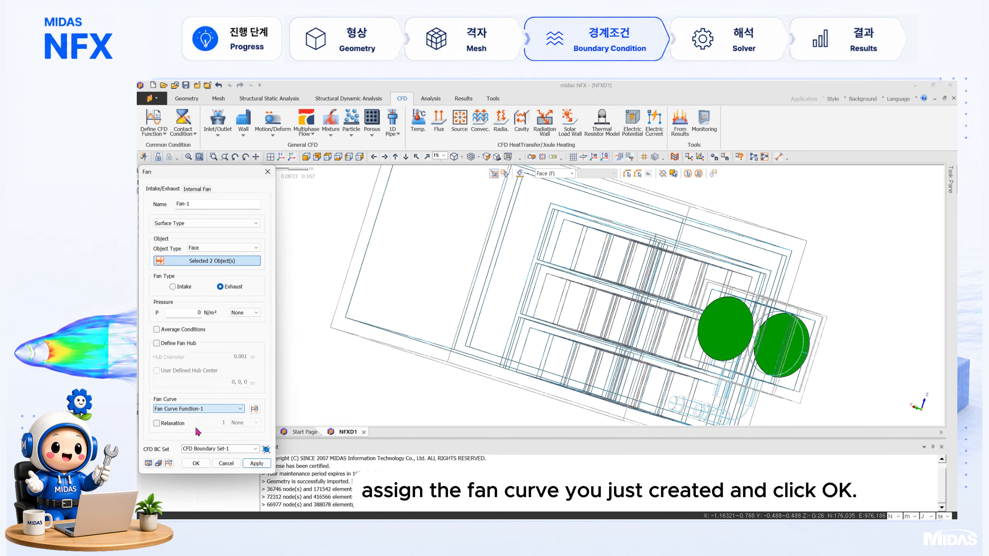
left_click(196, 463)
Step: Define a pressure boundary condition of 0 N/m² on the large rectangular air inlet face of the enclosure
left_click(217, 133)
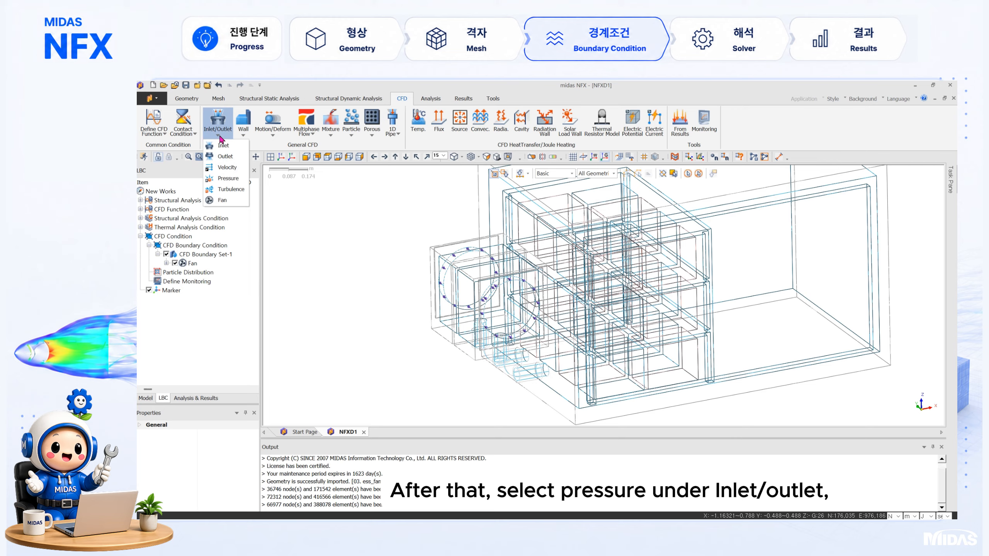
left_click(234, 180)
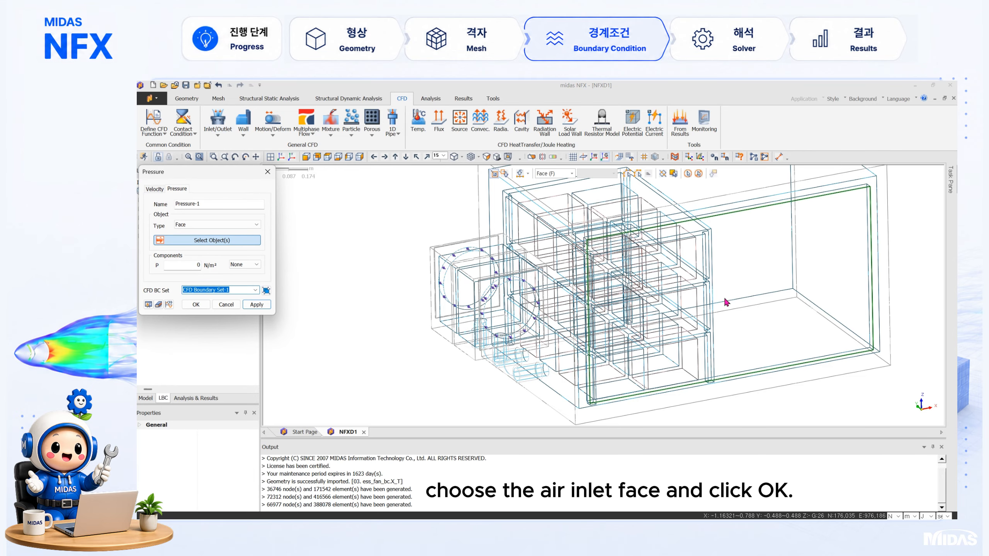
left_click(755, 307)
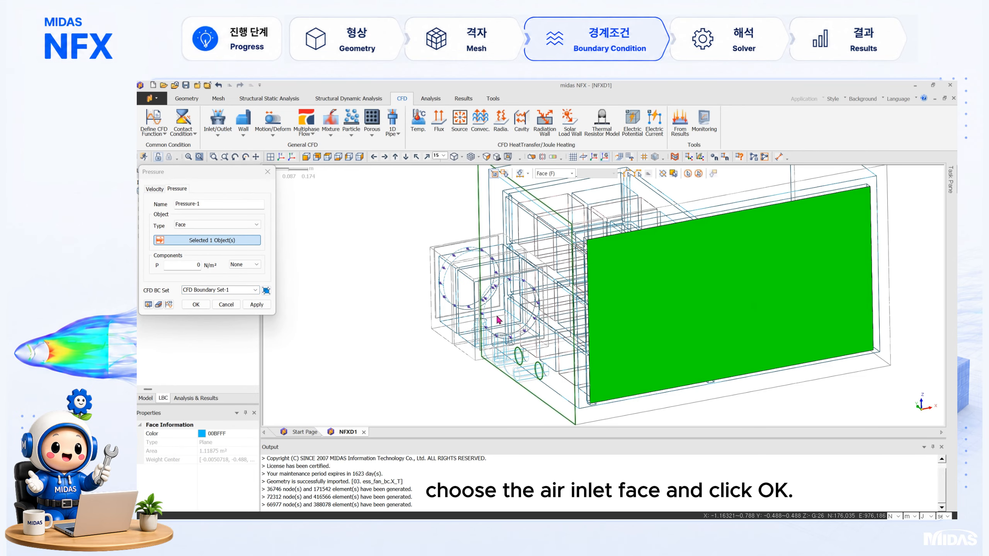
left_click(196, 304)
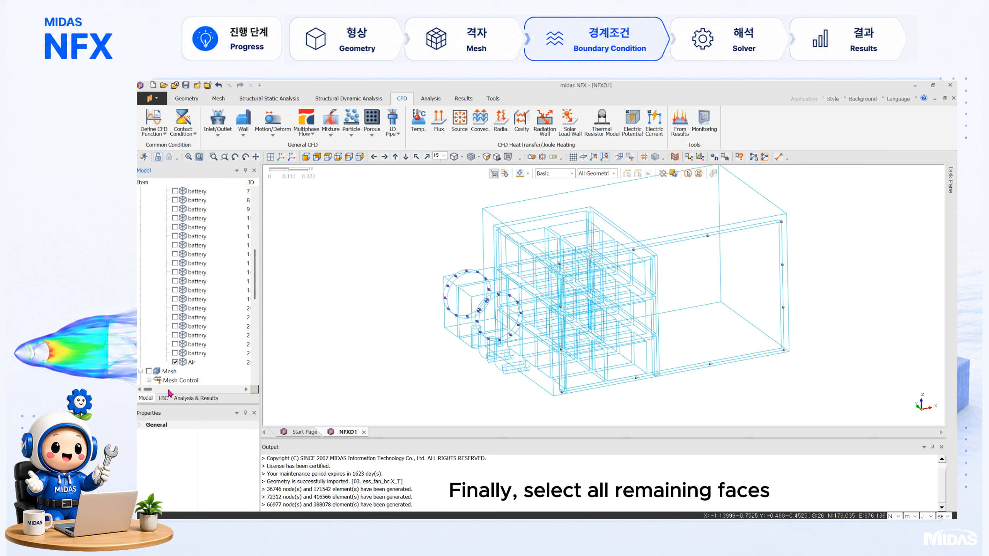
Step: Apply a face wall condition with Dimensionless Wall type to all remaining air domain faces, leaving out the fan faces
left_click(243, 125)
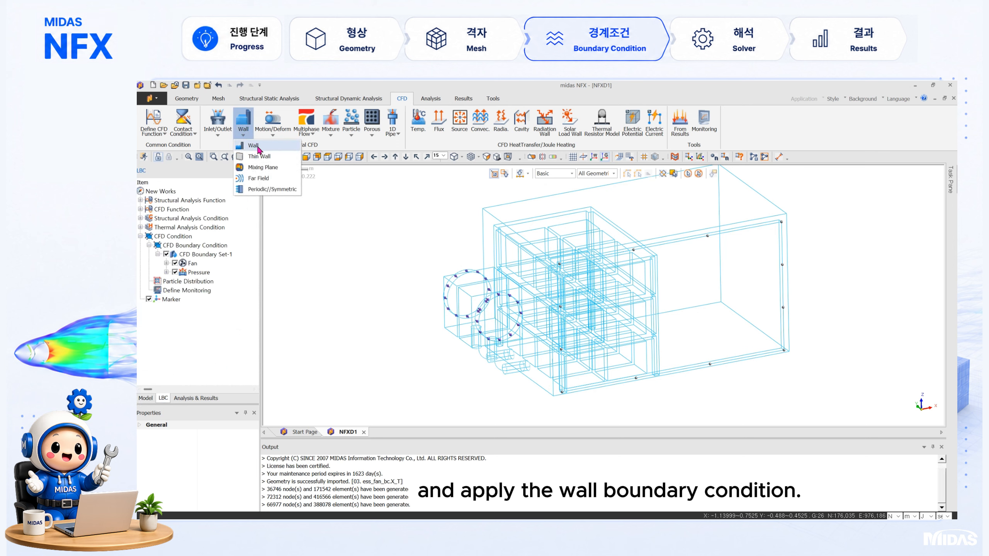
left_click(259, 156)
scroll(446, 416, "down", 1)
mouse_move(414, 195)
left_mouse_down()
mouse_move(771, 392)
mouse_move(798, 418)
left_mouse_up()
left_click(490, 329)
middle_click_drag(561, 339, 688, 333)
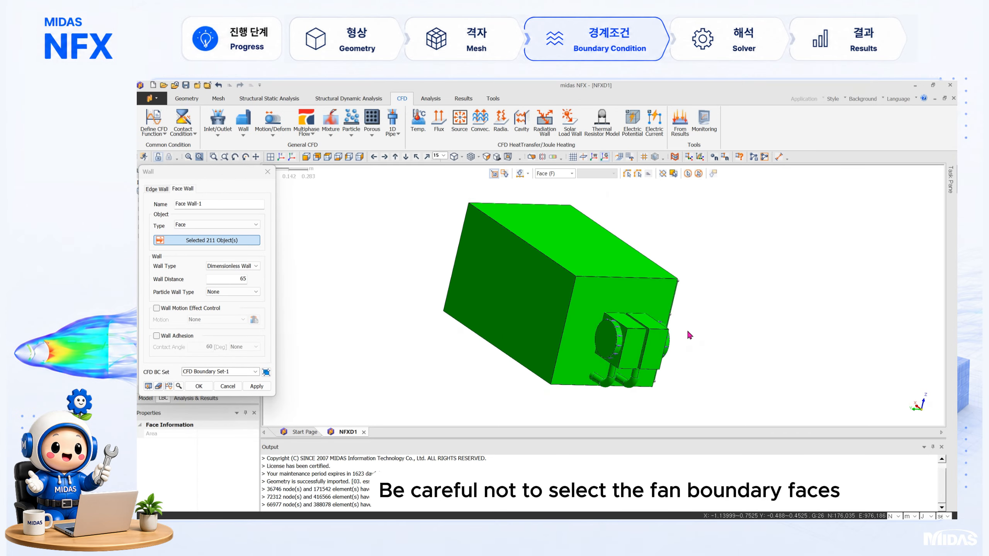
left_click(606, 340)
middle_click_drag(772, 262, 785, 360)
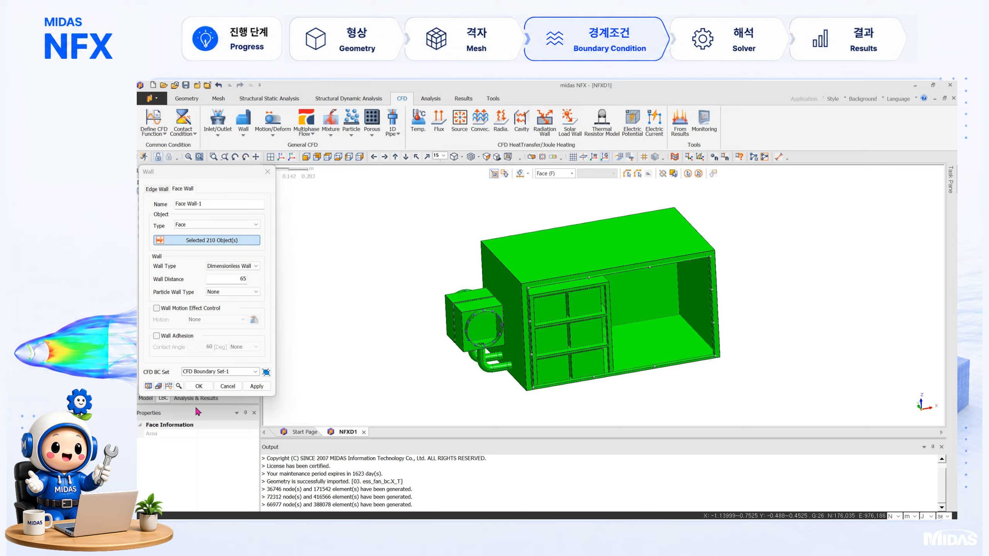
left_click(199, 386)
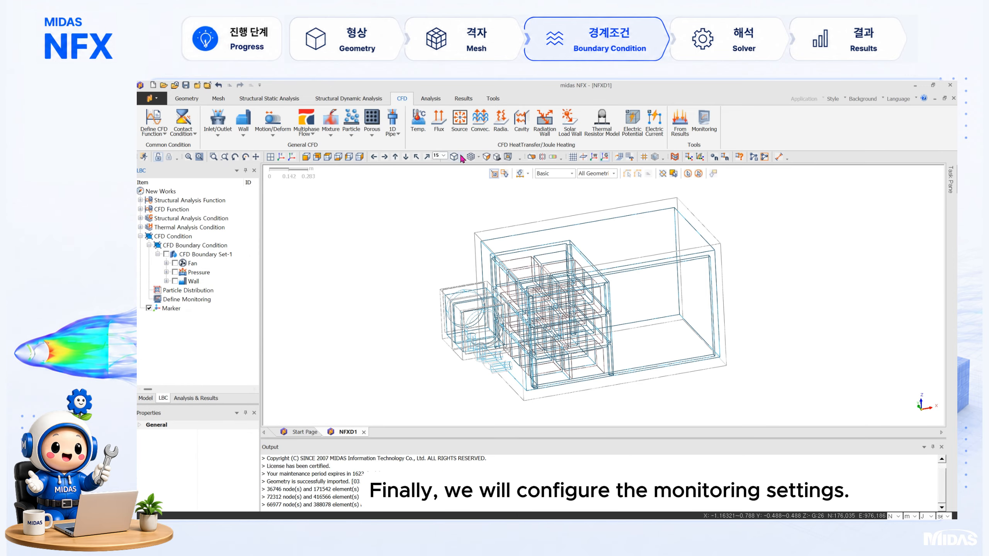
Step: Show the shaded mesh and define a face monitor Fan_1_Vel for average total velocity on the first fan outlet face
left_click(478, 157)
left_click(501, 193)
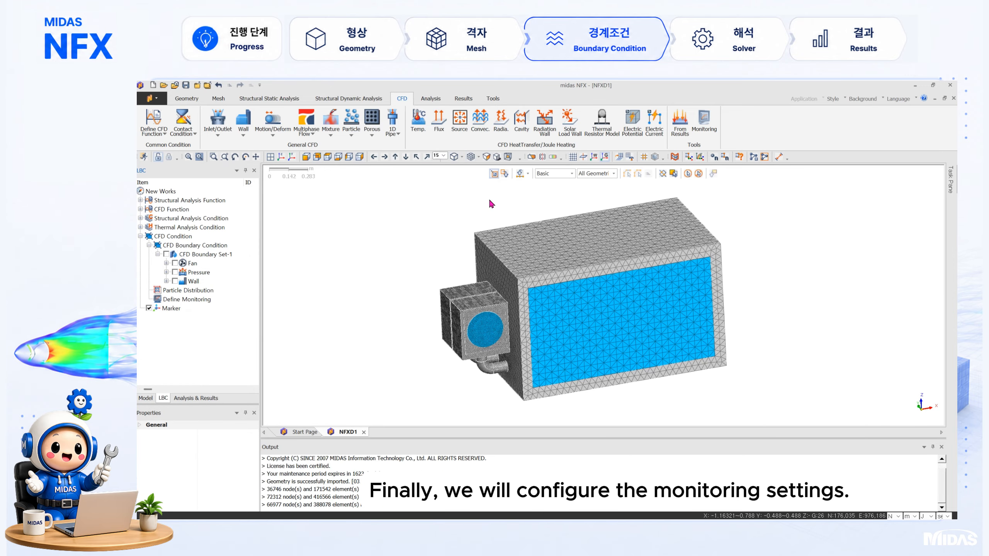
left_click(704, 121)
left_click(168, 189)
double_click(216, 208)
type("Fan_1_Vel")
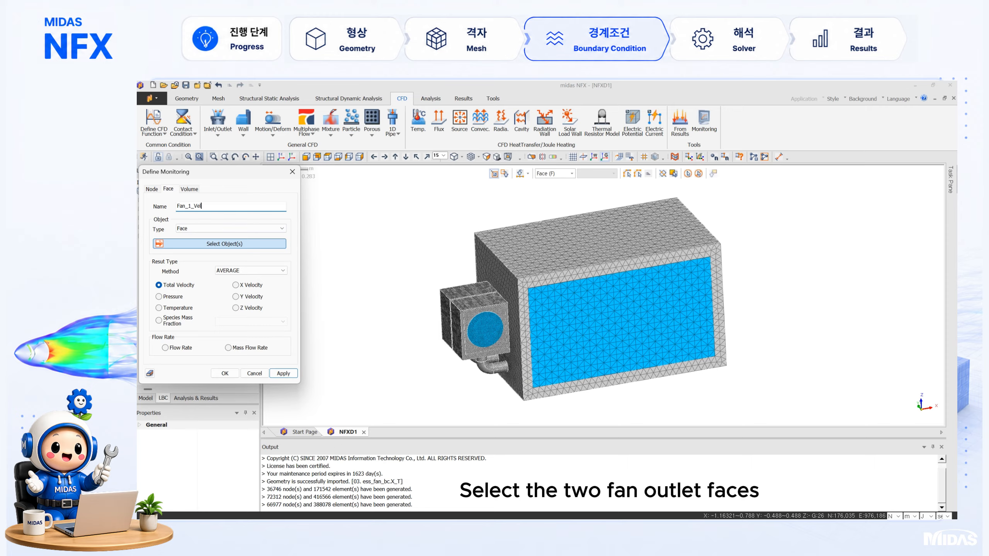
left_click(485, 329)
left_click(283, 373)
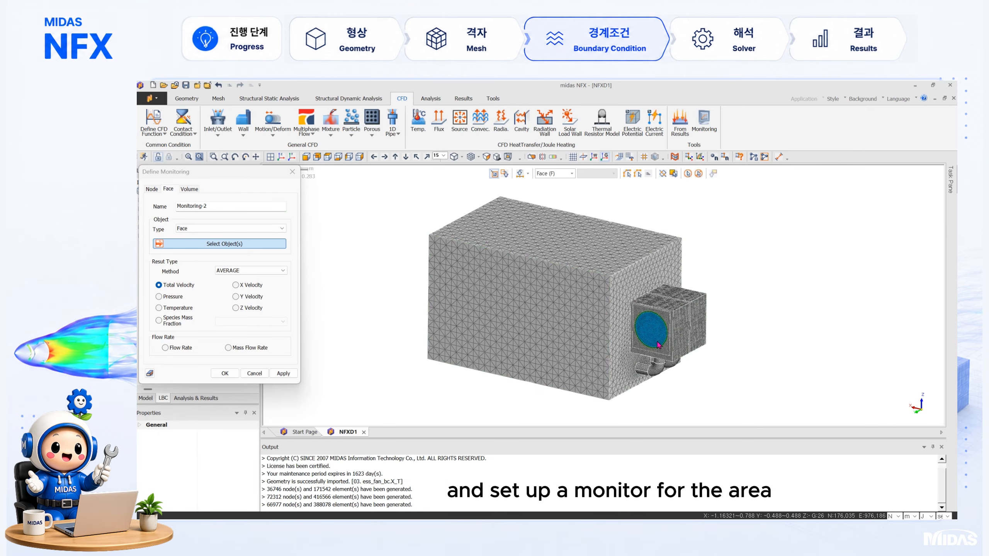
Step: Pick the second fan outlet face for an average total velocity monitor and name it Fan_2_Vel
left_click(650, 331)
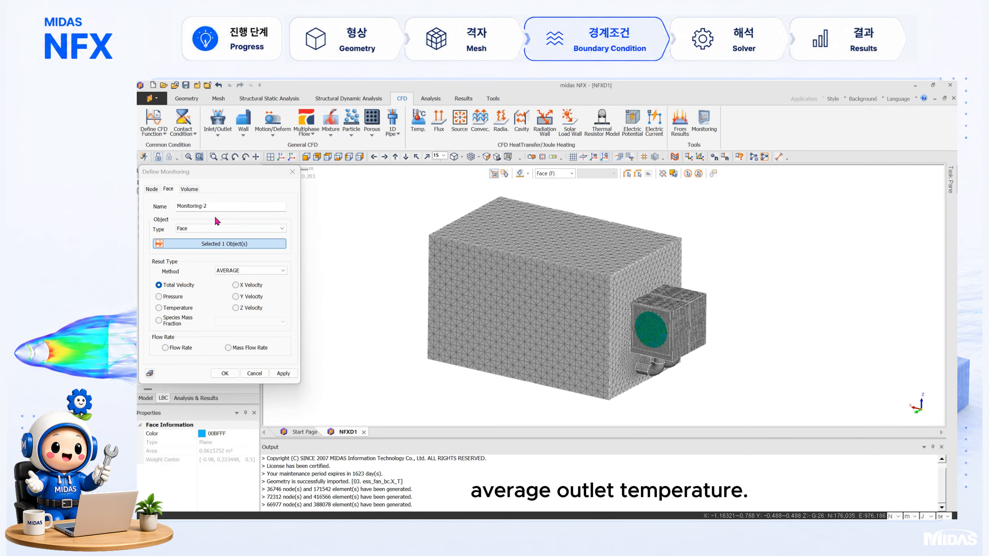
double_click(217, 206)
type("Fan_2_Vel")
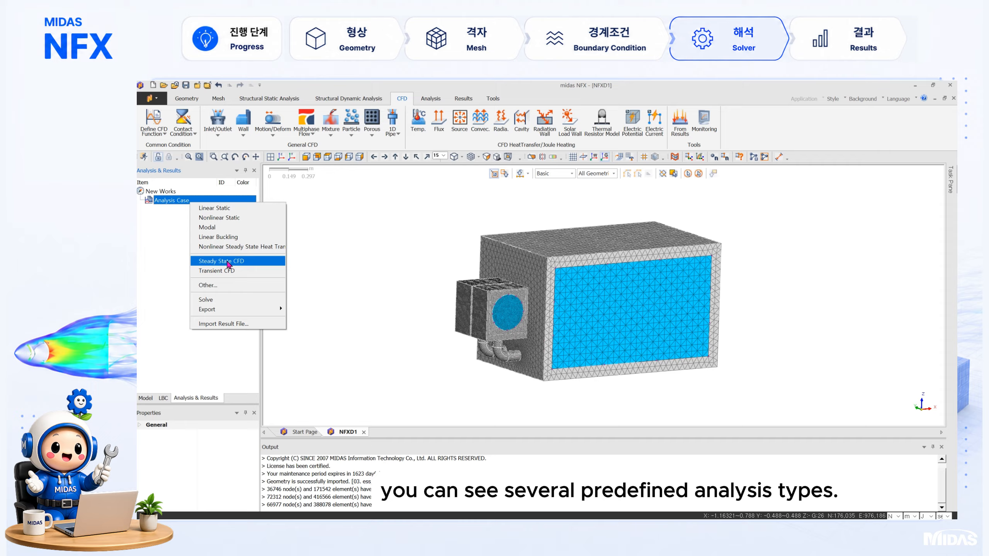
Step: Create a Steady State CFD analysis case and open it for editing
left_click(220, 257)
right_click(206, 211)
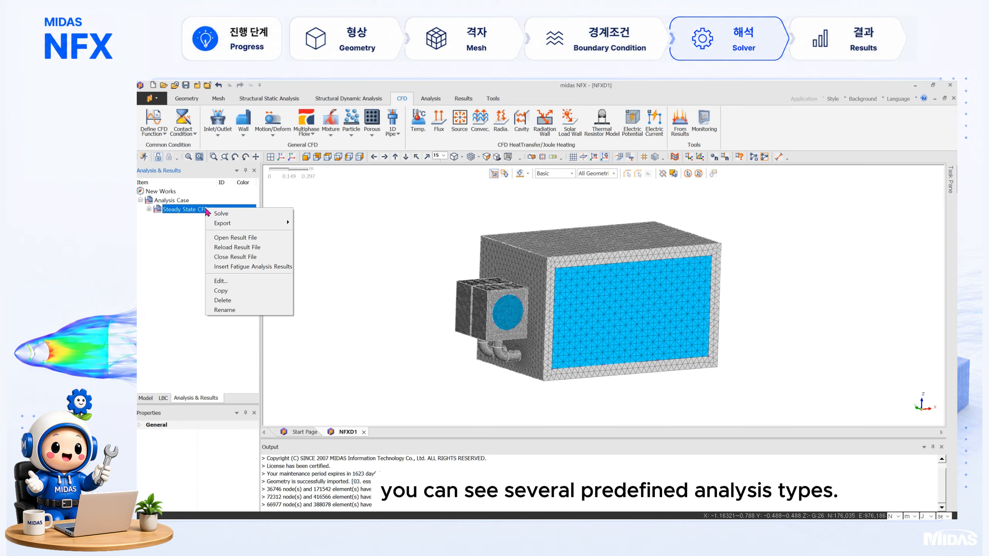
left_click(250, 282)
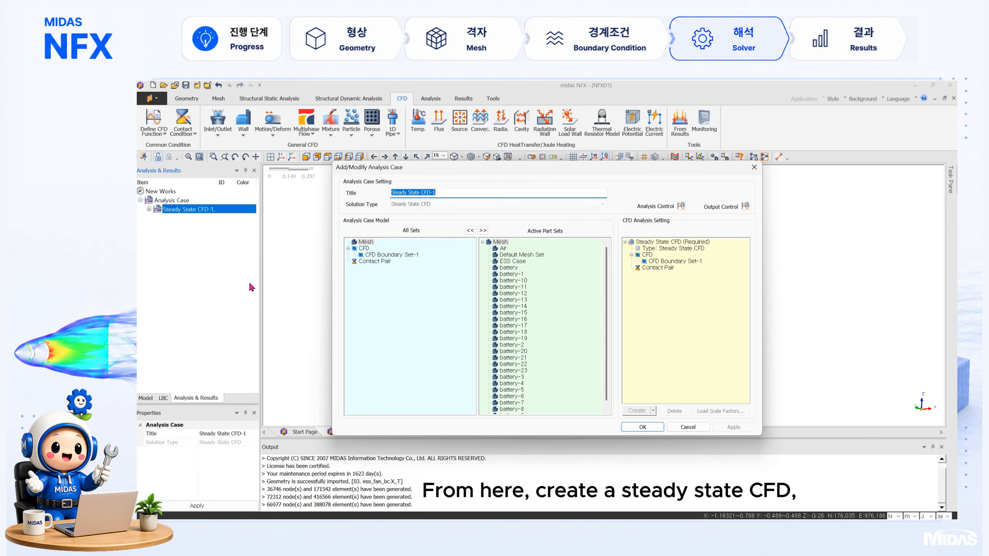
Step: Enable Fluid and Solid Heat Transfer in the analysis control, with a 0.001 sec time increment and 100000 steps
left_click(681, 206)
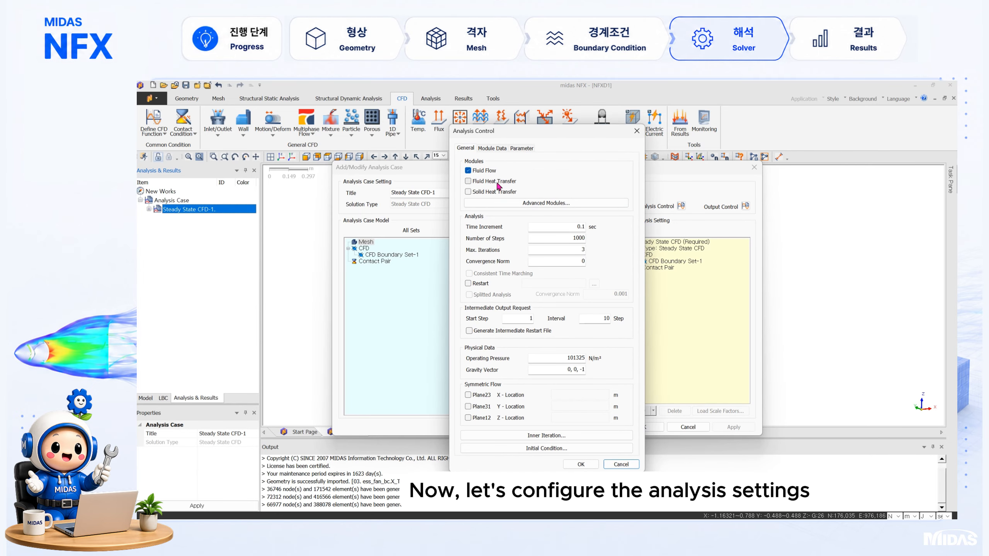
left_click(497, 183)
left_click(496, 193)
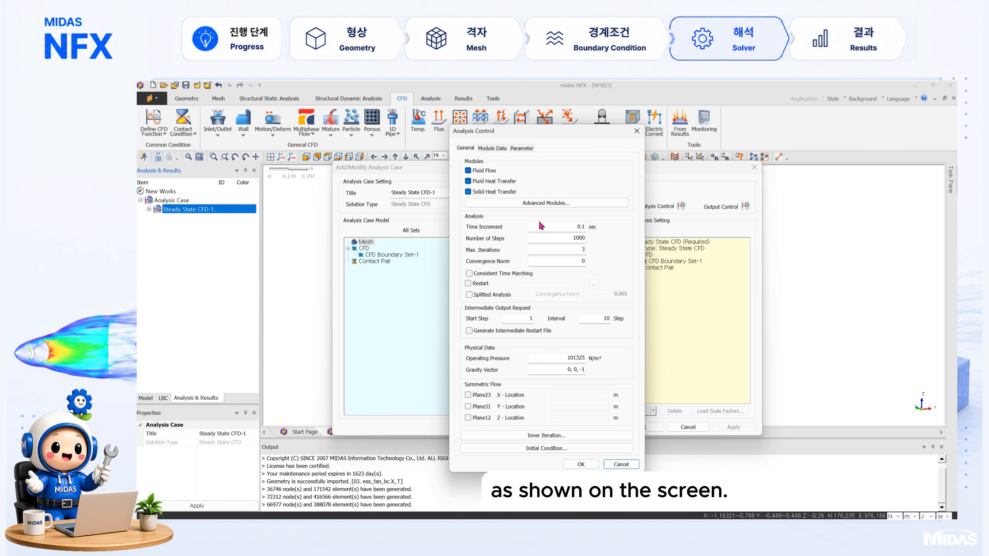
left_click(565, 229)
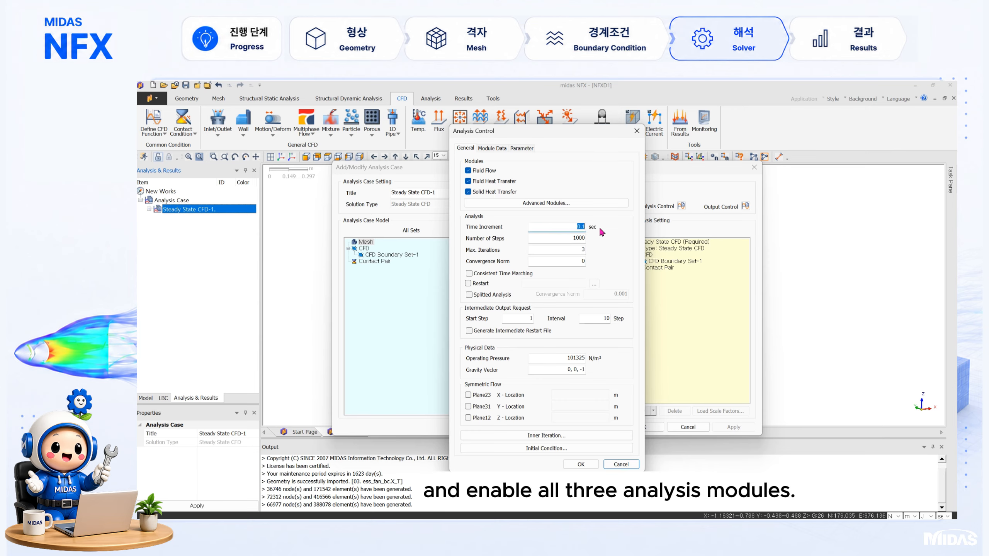
type("0.001")
left_click(561, 236)
Step: Set the initial fluid and solid temperatures to 25 in the field definition and accept the analysis case settings
left_click(549, 448)
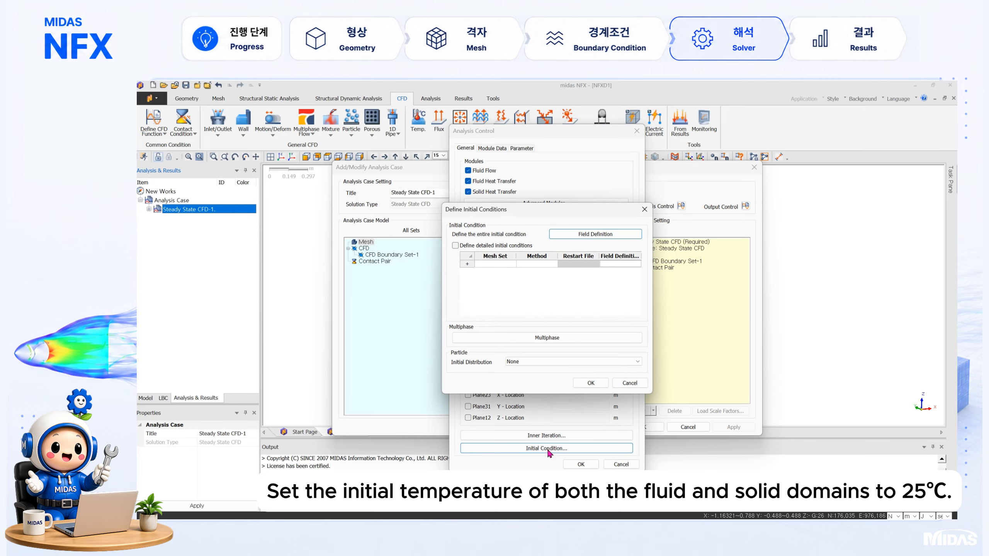
left_click(605, 235)
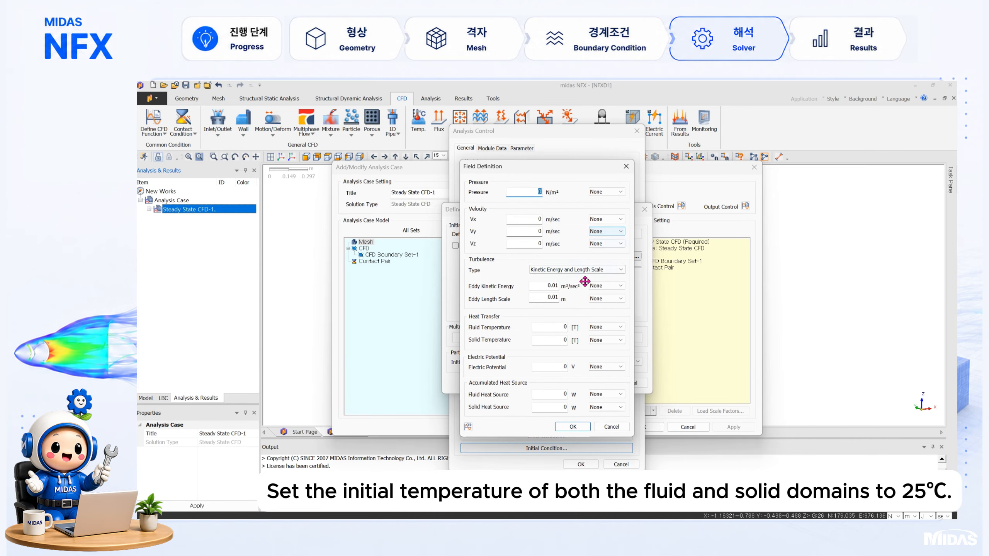
double_click(550, 327)
type("25")
double_click(554, 340)
type("25")
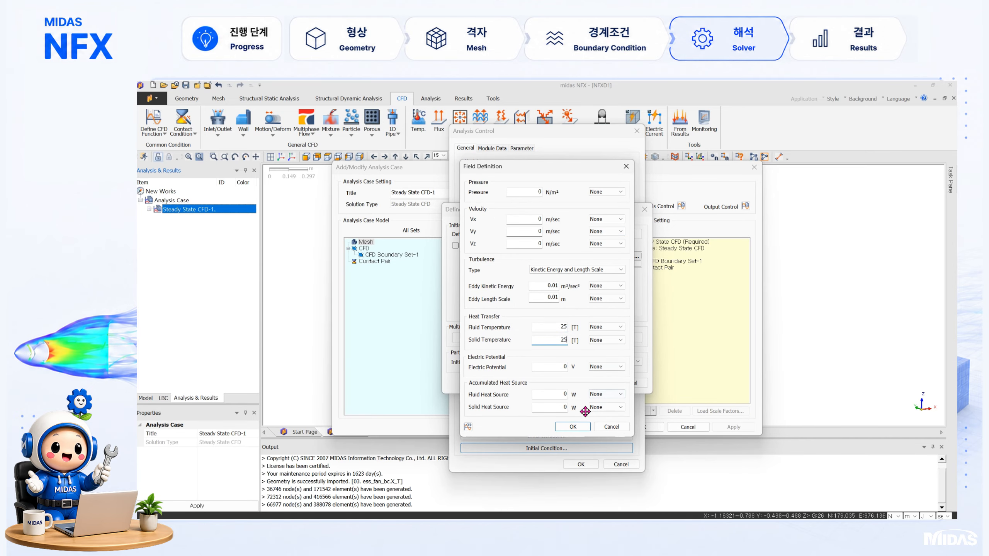
left_click(572, 426)
left_click(586, 384)
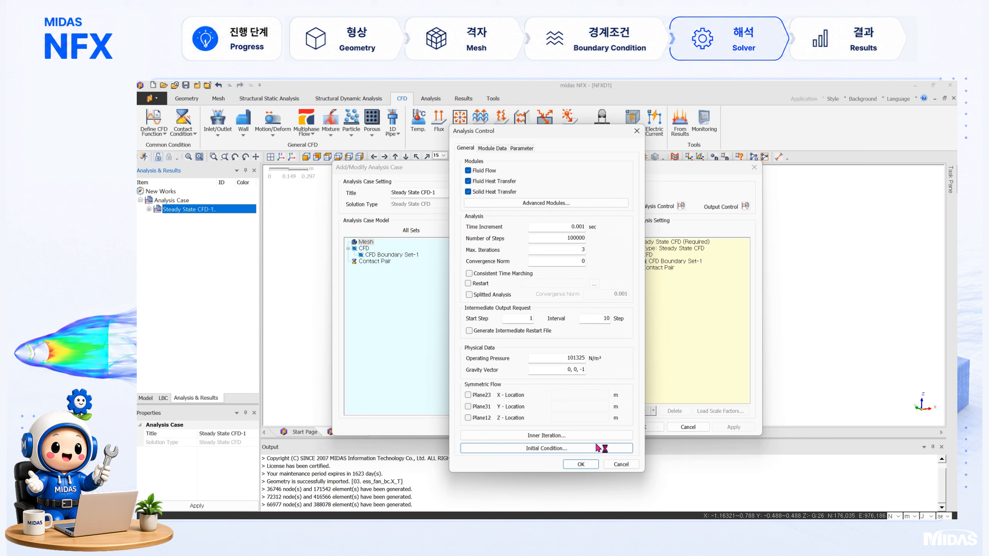
left_click(580, 464)
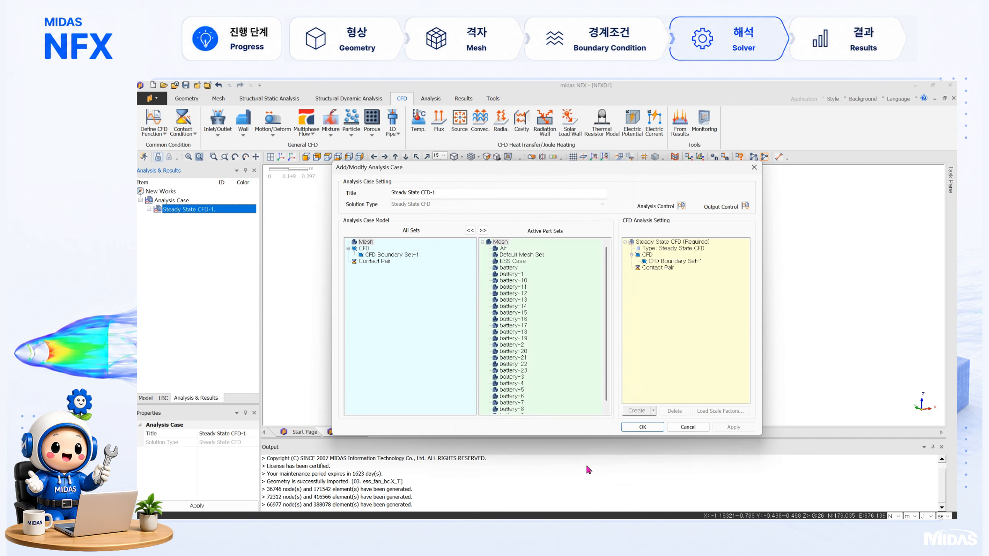
left_click(643, 427)
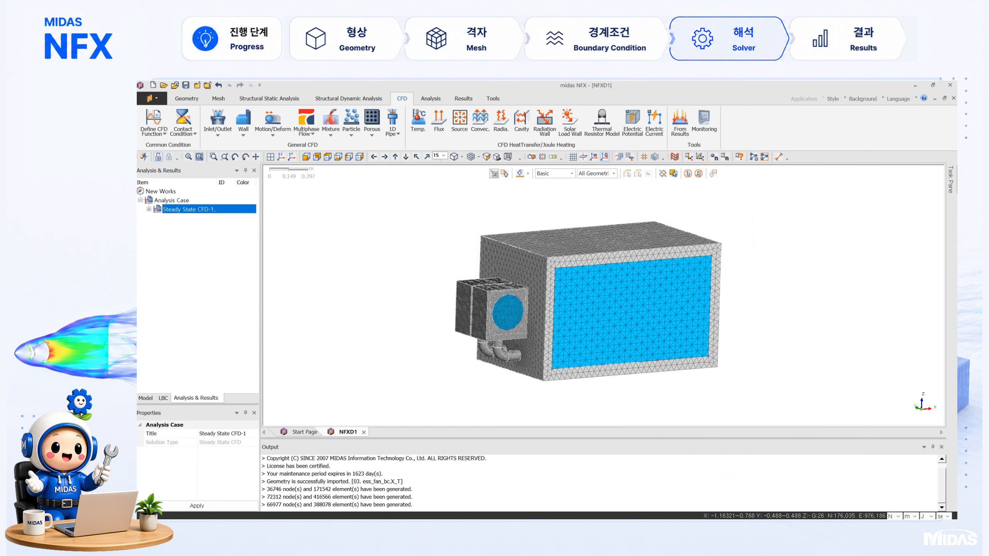
Step: Save the model as NFXD1 and solve the steady state CFD analysis case
left_click(186, 85)
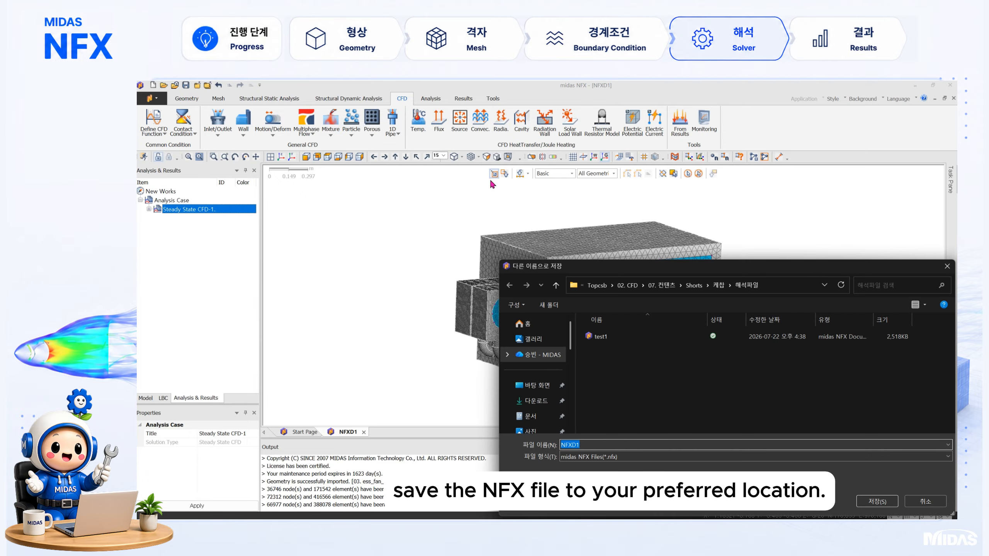
key("Return")
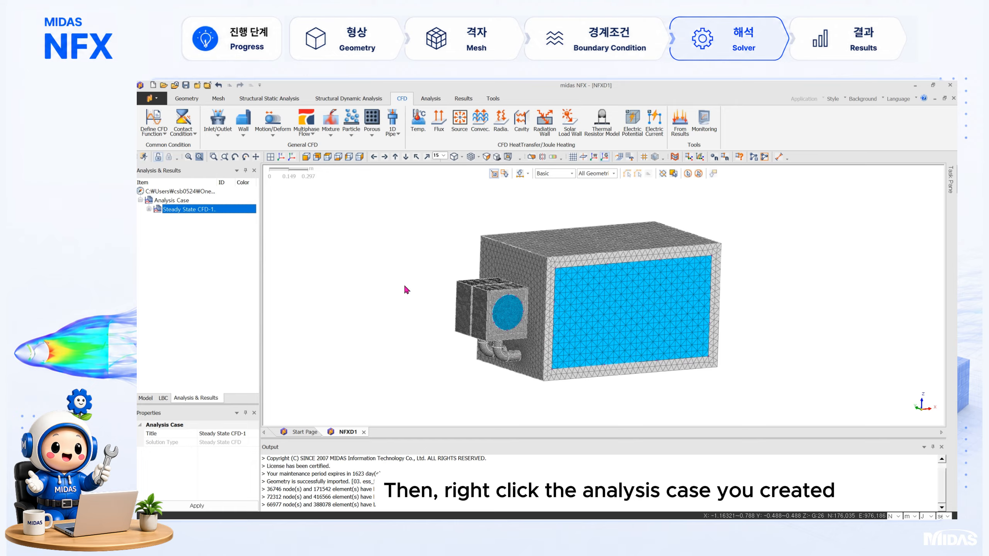
right_click(189, 211)
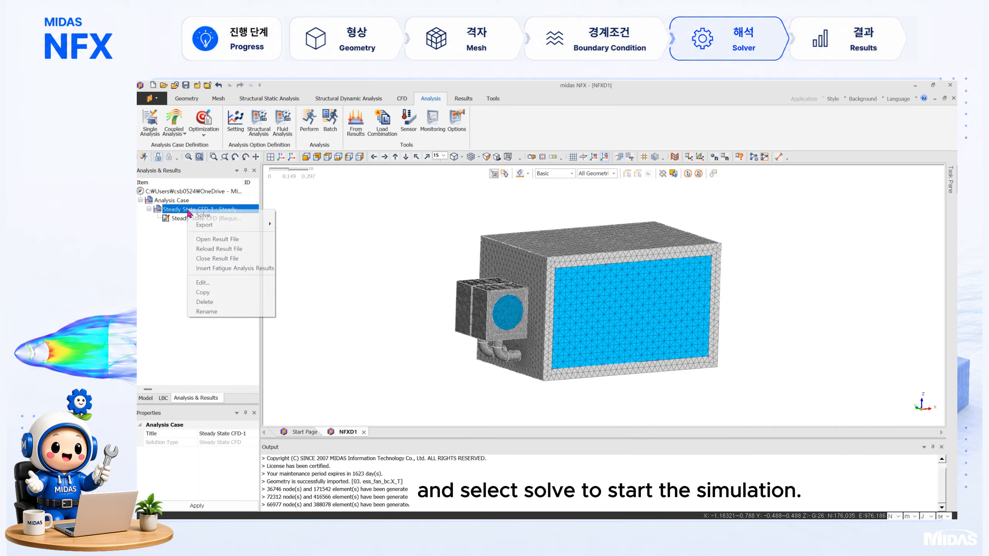
left_click(239, 217)
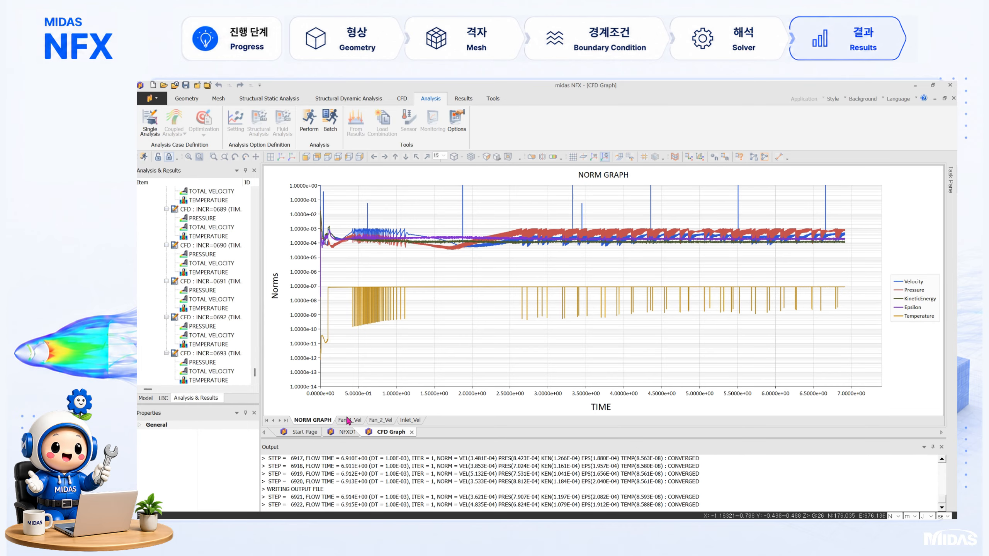
Step: Review the Fan_1_Vel, Fan_2_Vel and Inlet_Vel monitoring graphs and return to the norm graph
left_click(350, 420)
left_click(381, 421)
left_click(410, 420)
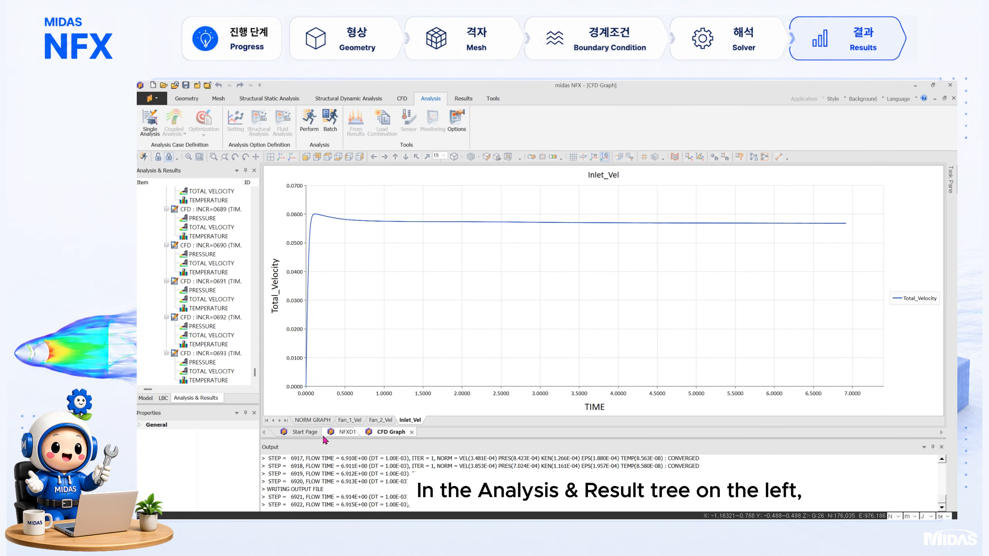
left_click(319, 421)
Step: Display the temperature contour of increment 0693 on the model and add a Z-direction clipping plane at 0.475 m
left_click(346, 432)
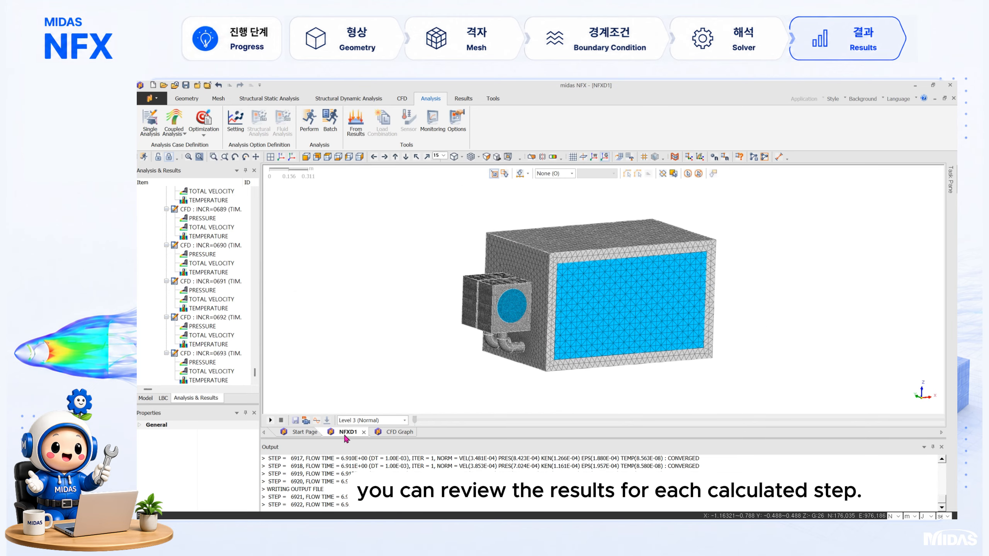
double_click(233, 381)
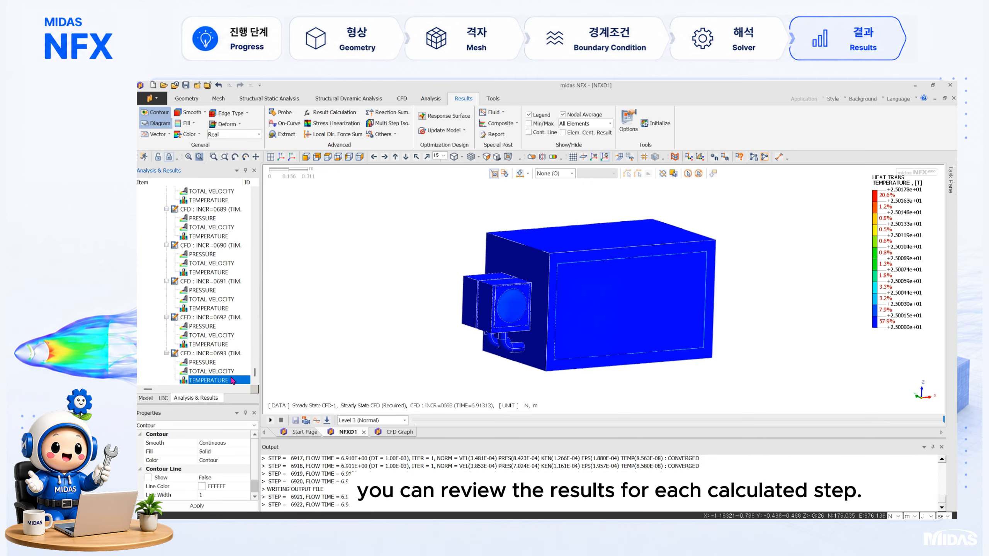
left_click(532, 157)
left_click(247, 320)
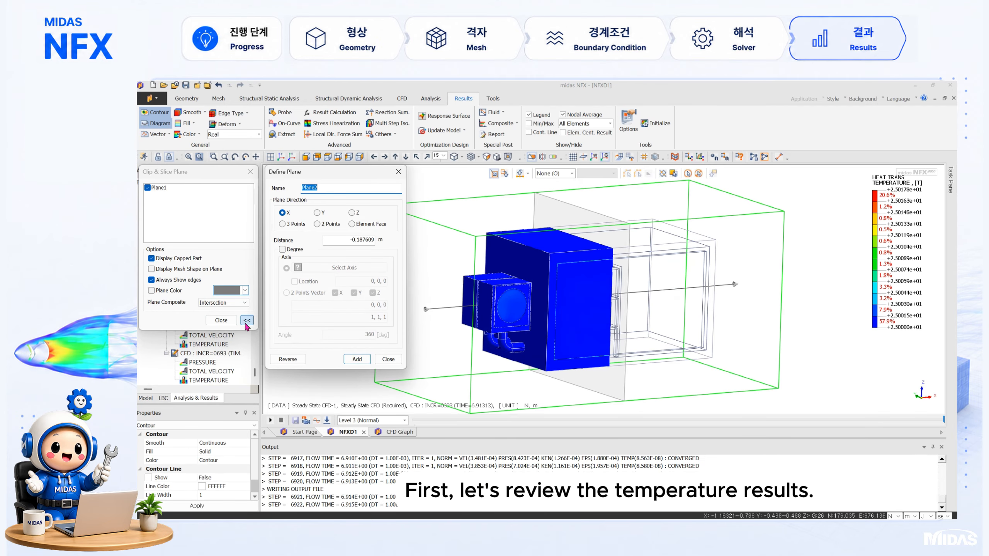
left_click(352, 213)
left_click_drag(436, 297, 436, 343)
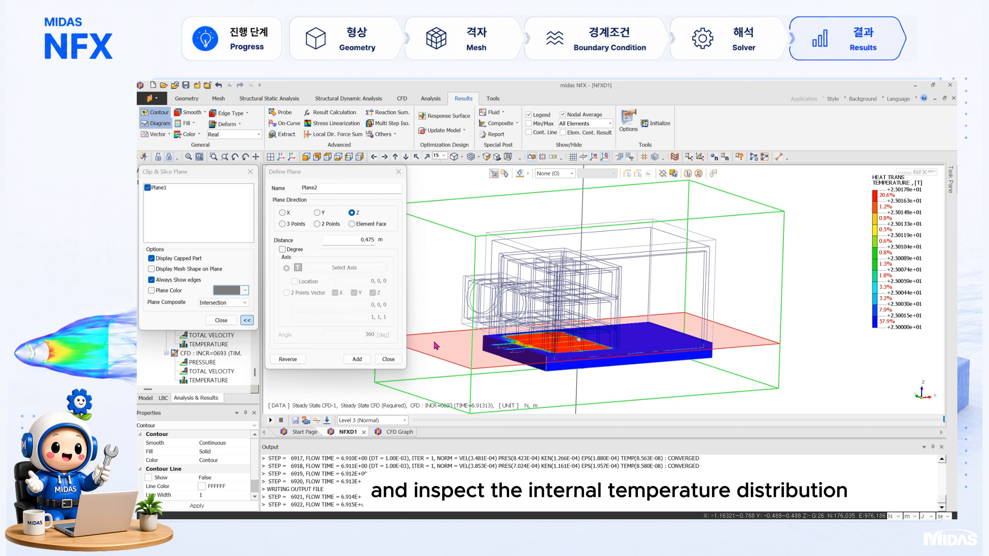
left_click(352, 361)
left_click(386, 359)
Step: Combine the two clipping planes as a Union and show the temperature section in the front view
left_click(224, 303)
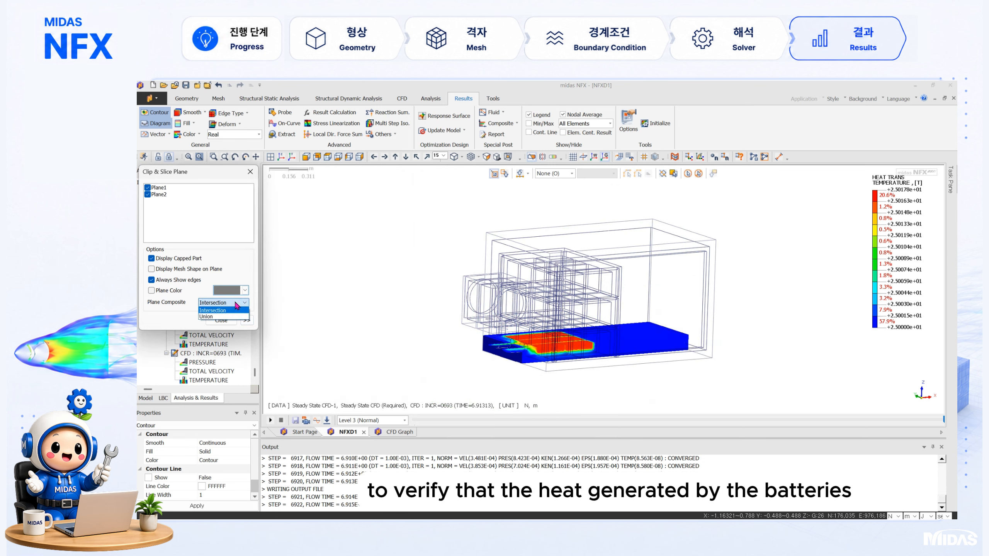
left_click(218, 317)
left_click(306, 157)
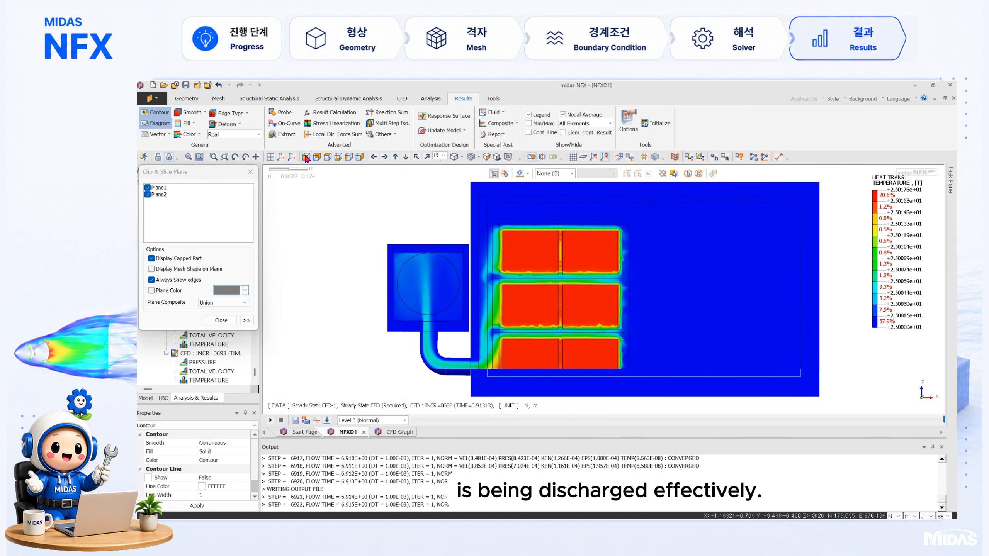
Step: Inspect the clipped temperature section of the enclosure in an oblique 3D view and close the clipping plane settings
middle_click_drag(662, 321, 684, 330)
scroll(786, 313, "down", 2)
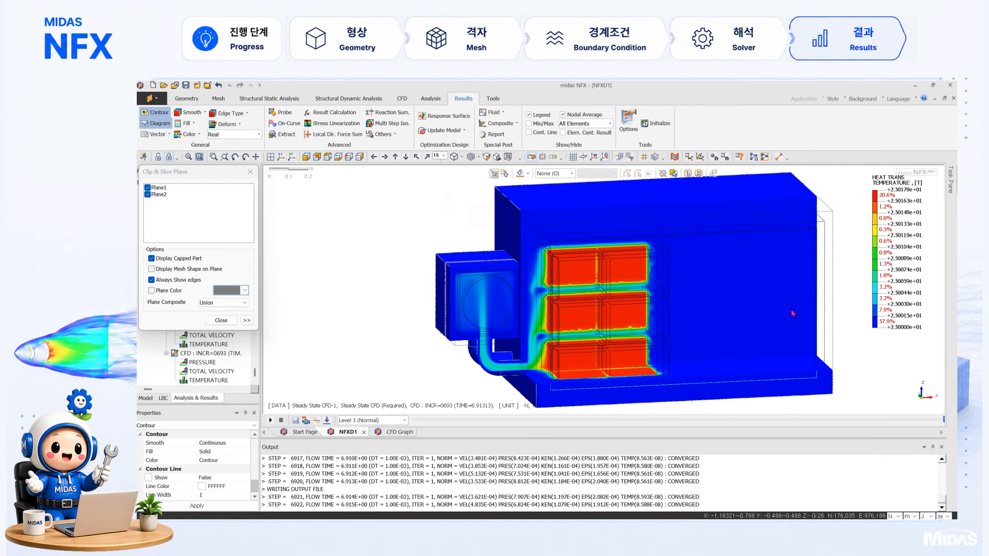
middle_click_drag(829, 235, 809, 247)
left_click(250, 172)
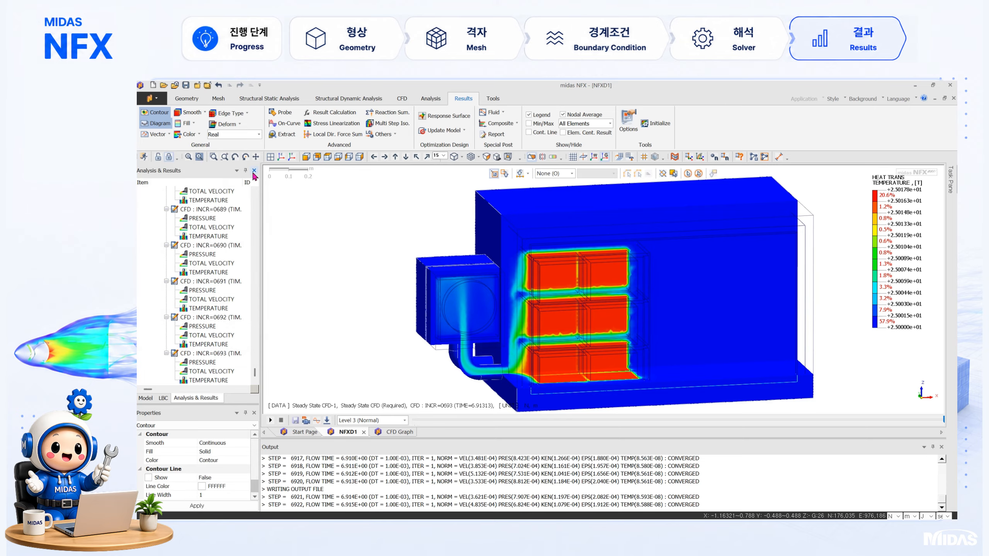
Step: Hide all battery and case mesh sets and show only the Air mesh set
left_click(147, 398)
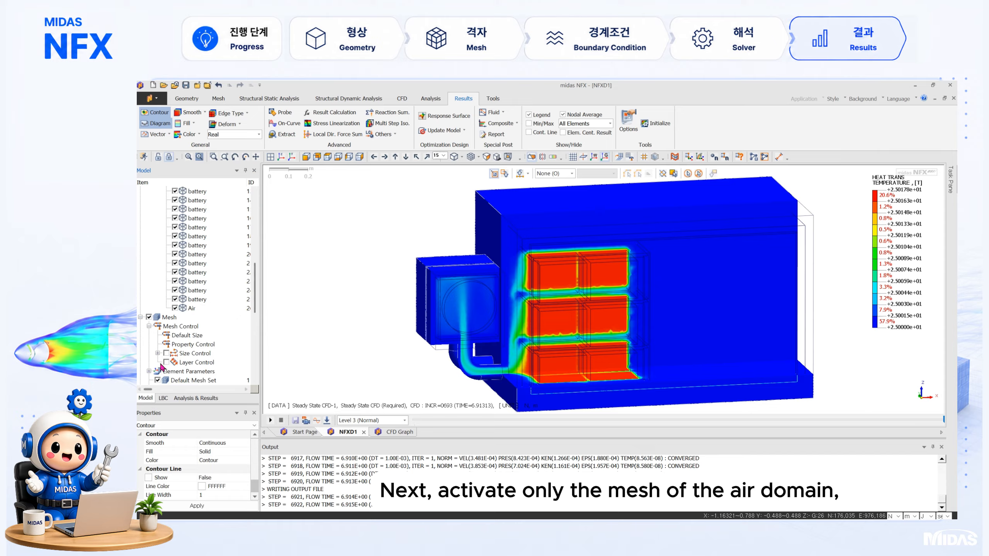
scroll(161, 368, "down", 6)
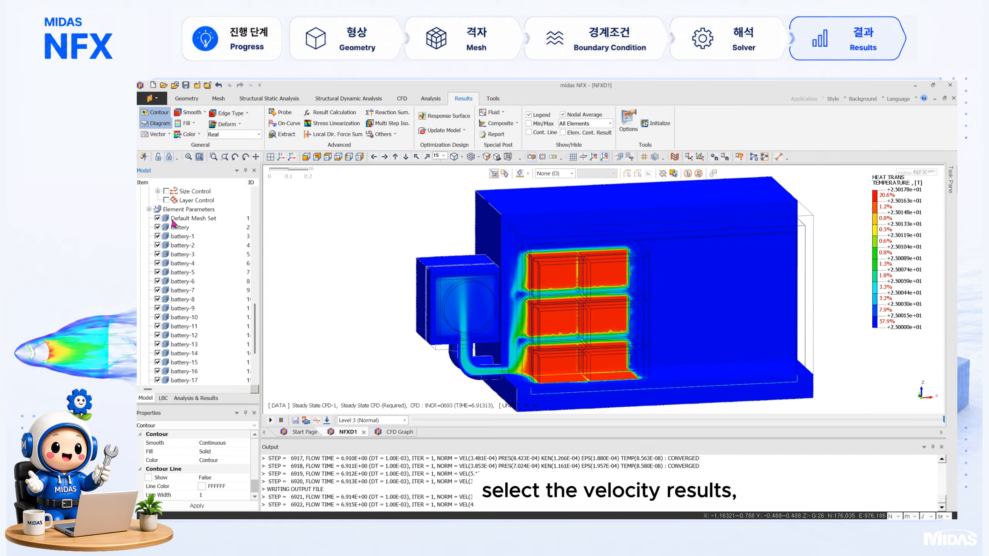
scroll(172, 221, "up", 2)
left_click(149, 219)
left_click(157, 236)
scroll(159, 242, "down", 4)
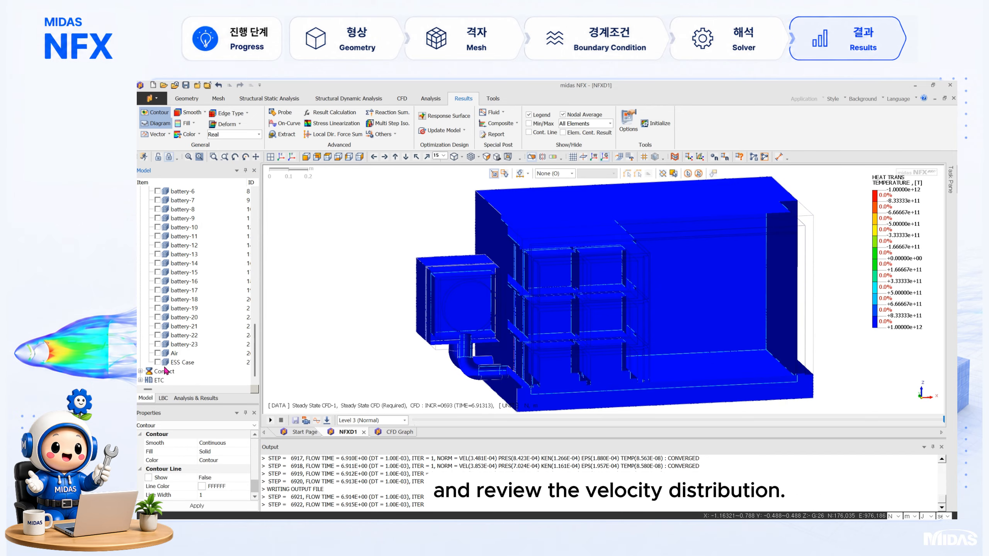
left_click(158, 353)
Step: Display the total velocity contour of increment 0693 on the air mesh
left_click(191, 399)
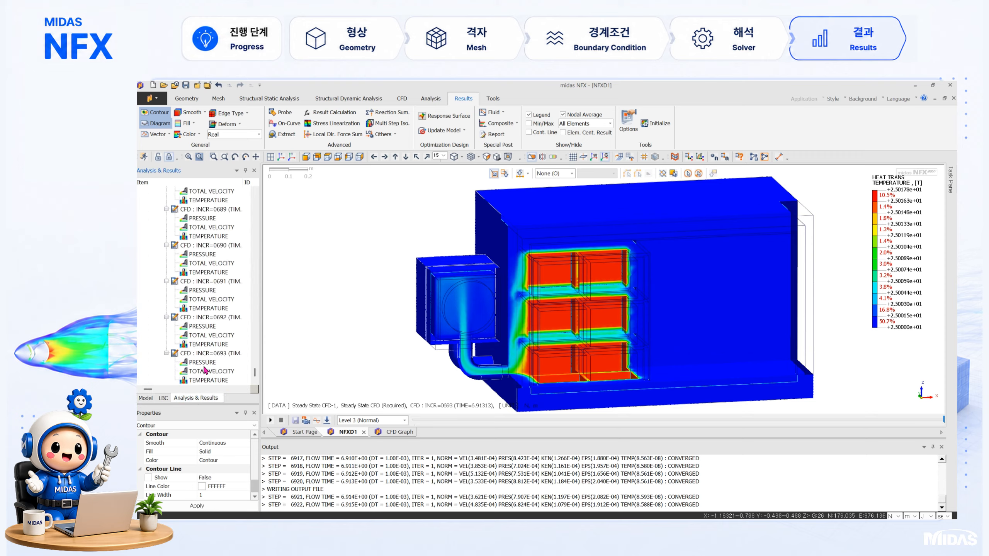
double_click(205, 372)
double_click(210, 364)
double_click(211, 372)
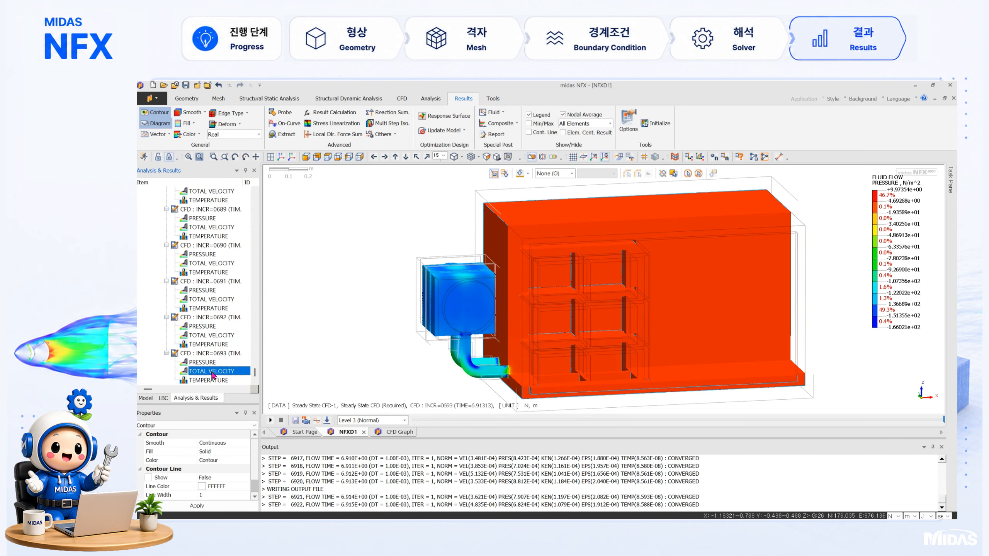
Step: Generate Flow Path streamlines starting from three model faces and view them from the front and the top
left_click(493, 113)
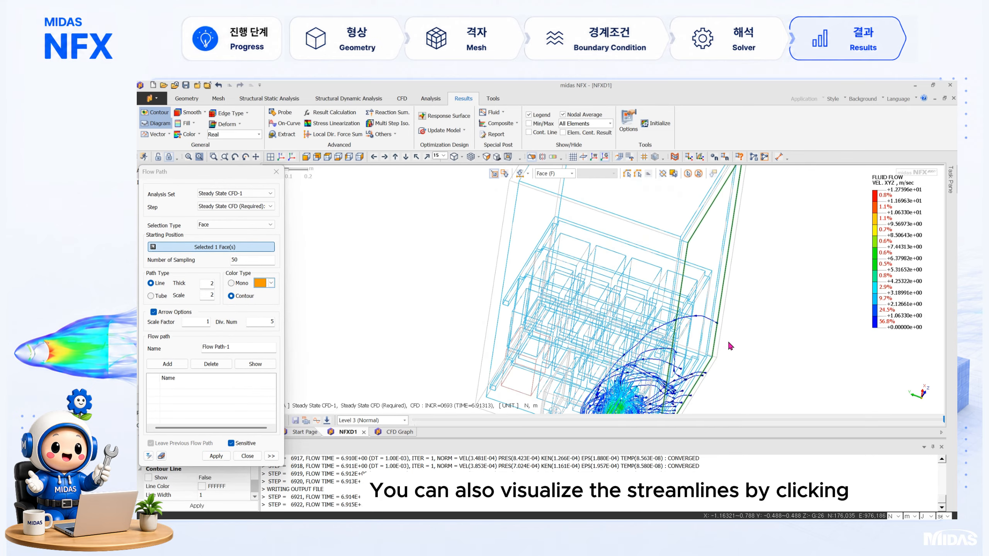
middle_click_drag(652, 347, 575, 405)
scroll(575, 405, "down", 3)
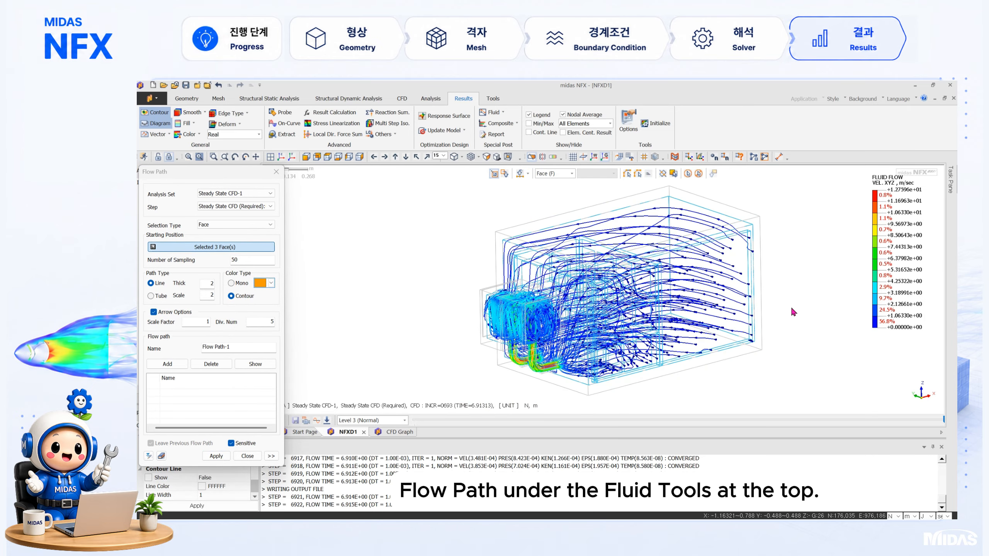
middle_click_drag(792, 312, 381, 312)
left_click(306, 156)
left_click(328, 157)
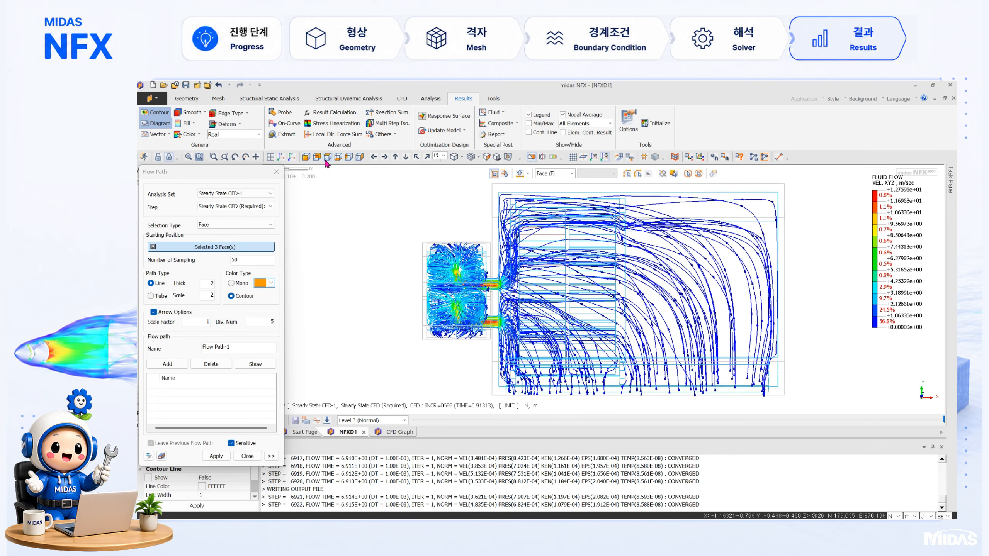
Step: Leave the flow path display, show the total velocity result in the front view and turn off its contour
left_click(220, 371)
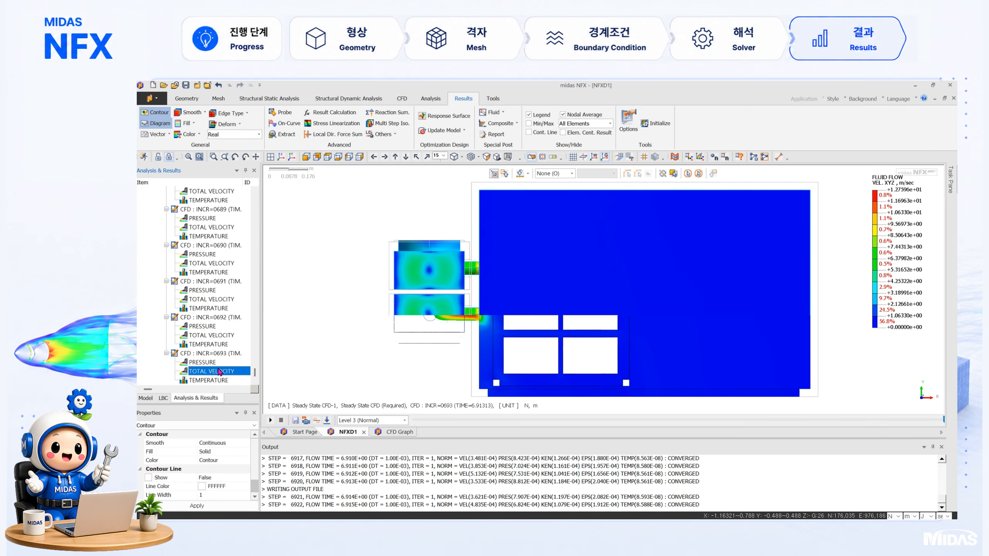
left_click(306, 156)
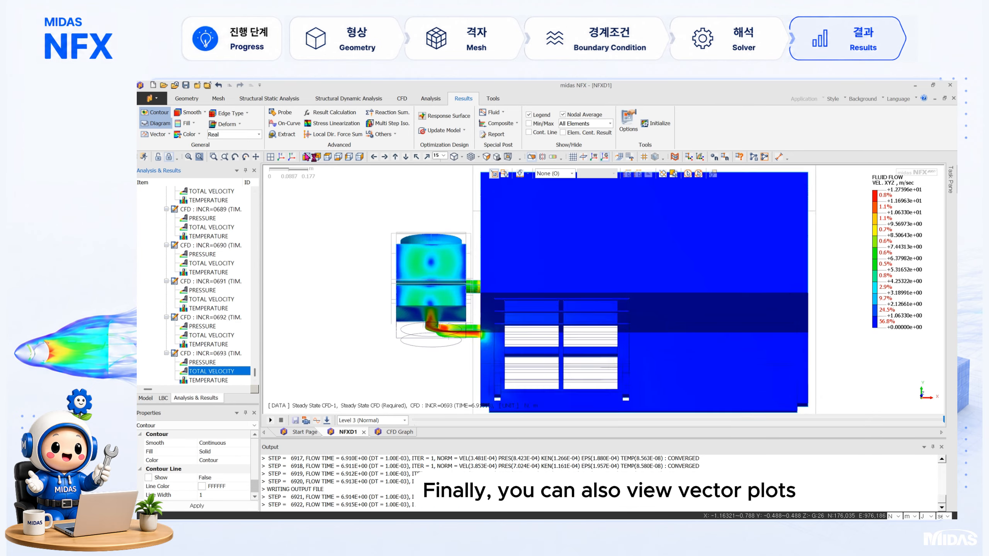
left_click(163, 113)
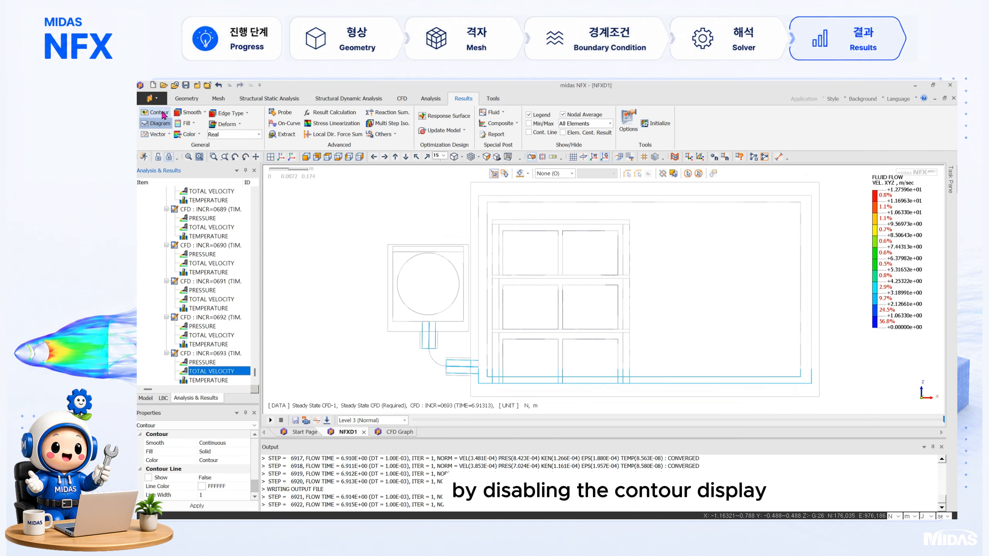